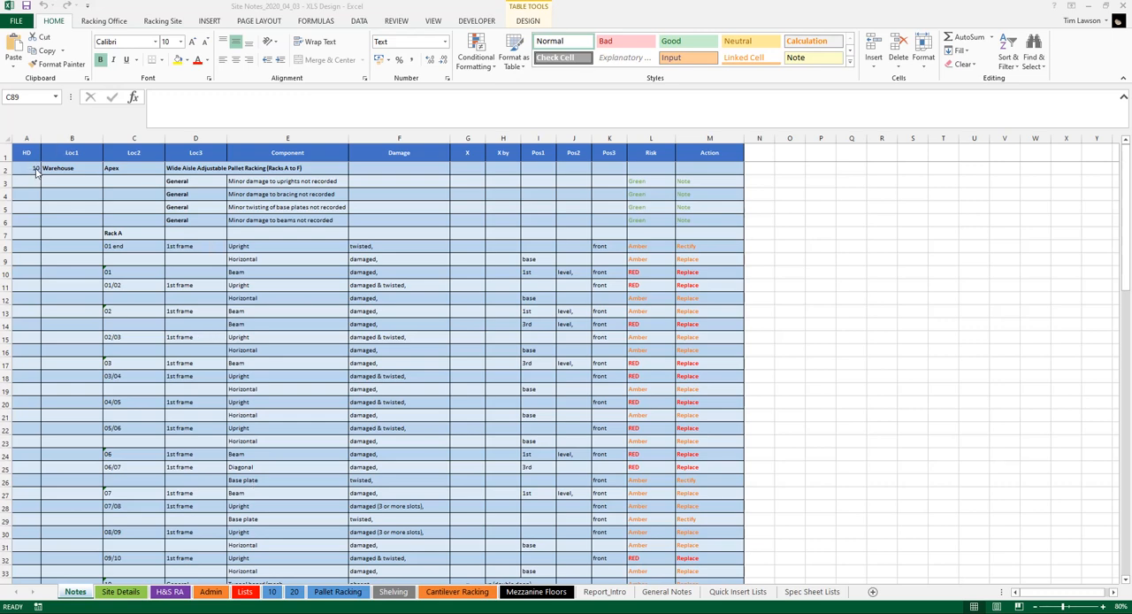
# Examine how the HD, Loc1, Loc2 and Loc3 columns structure the site notes, from heading 10 to the Rack G heading row
pyautogui.click(58, 169)
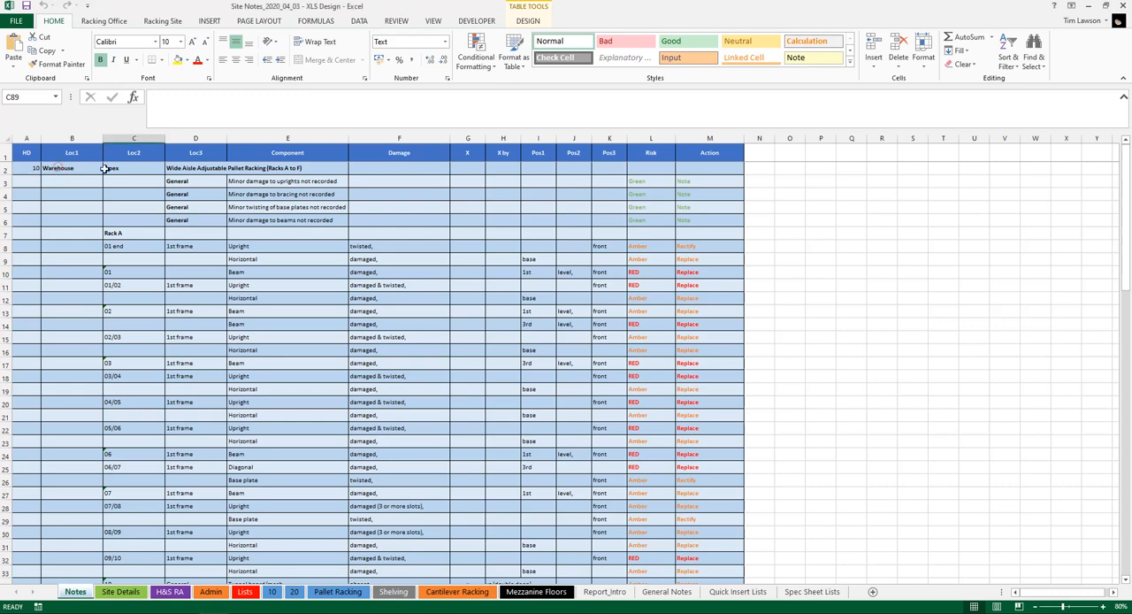
pyautogui.click(85, 172)
pyautogui.press('Right')
pyautogui.press('Right')
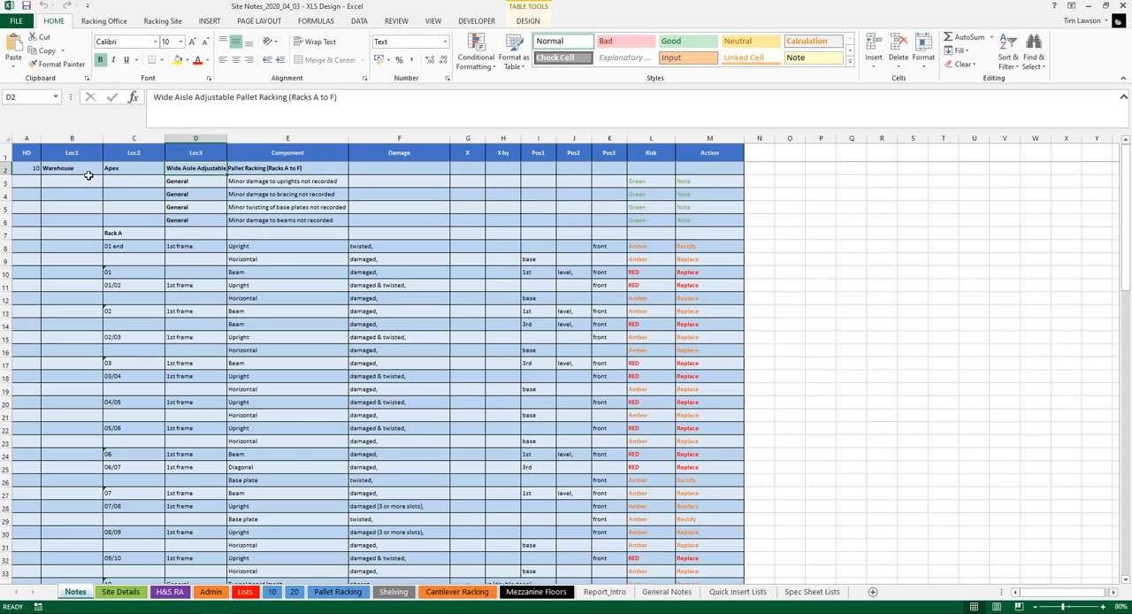
pyautogui.click(45, 182)
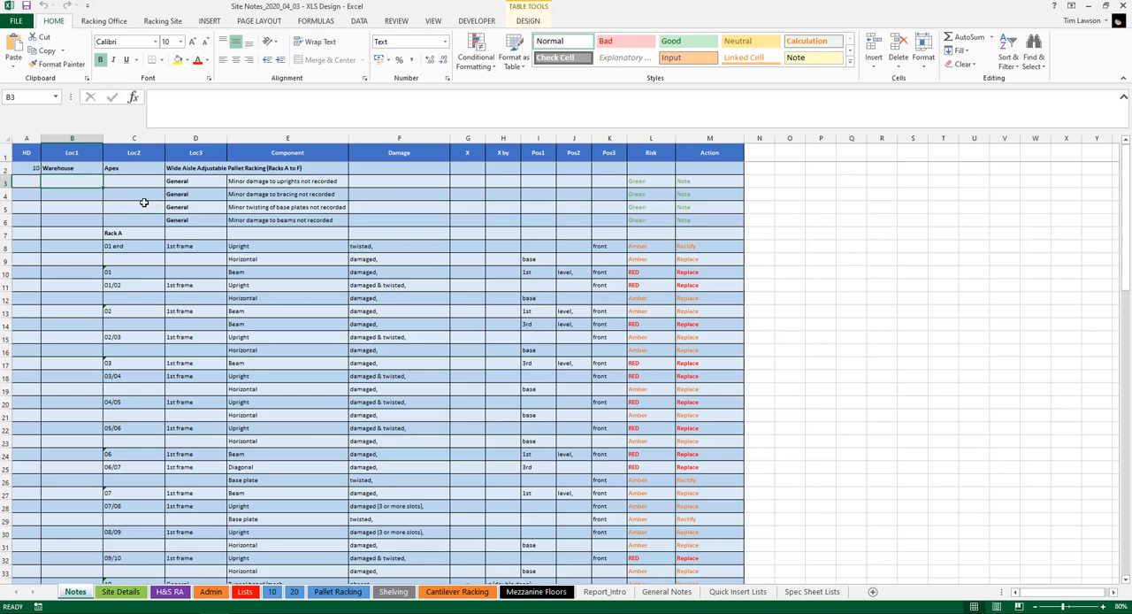
pyautogui.click(74, 194)
pyautogui.click(119, 196)
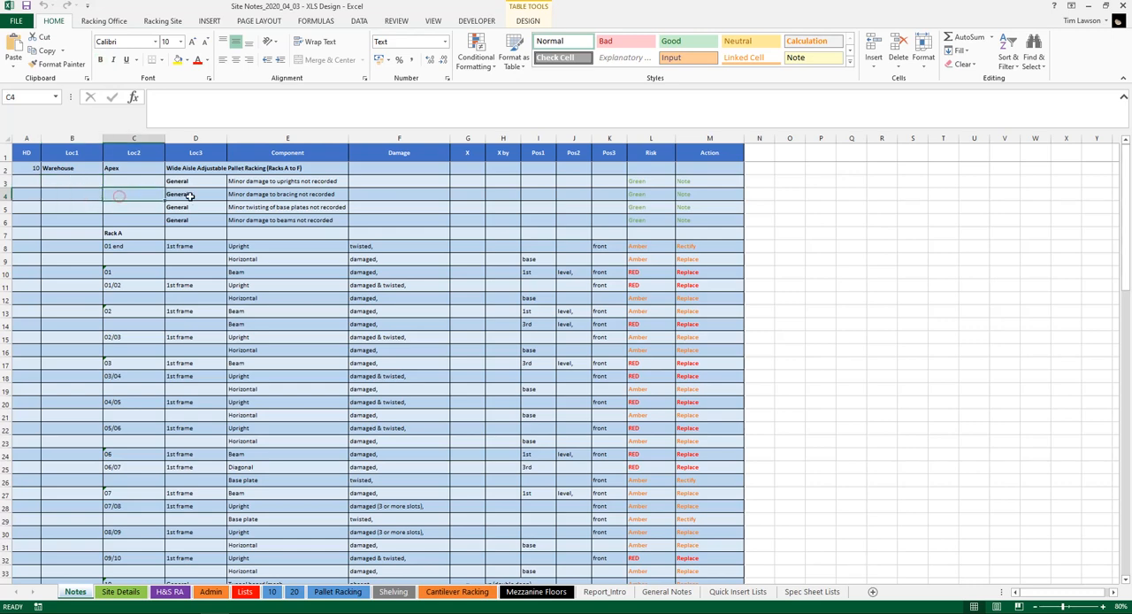
pyautogui.click(190, 196)
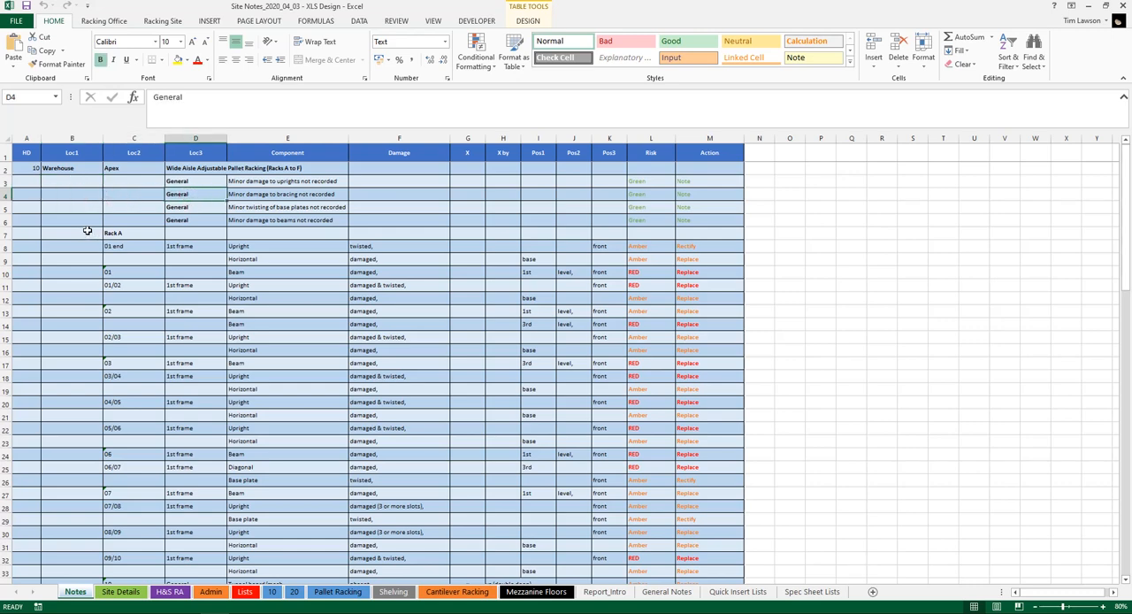
pyautogui.click(87, 231)
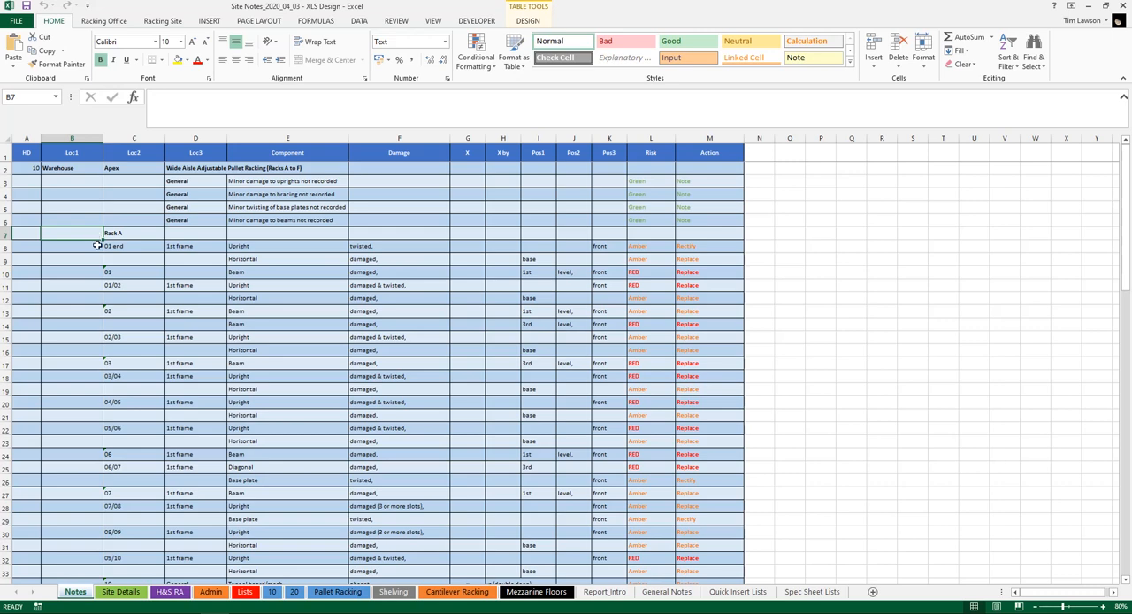
pyautogui.moveTo(1126, 202); pyautogui.dragTo(1110, 494)
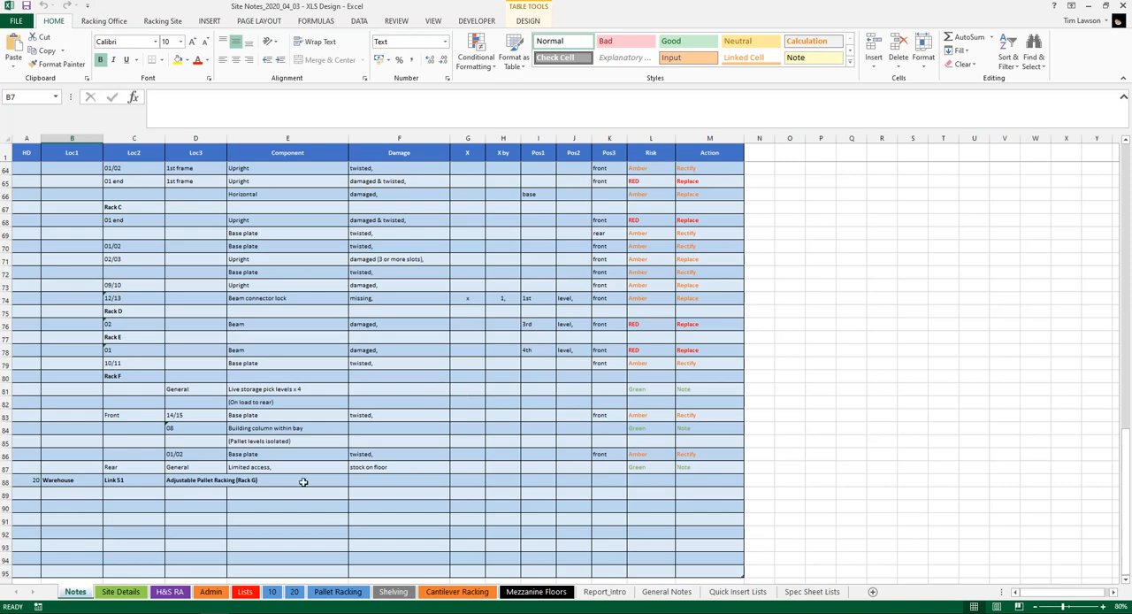
pyautogui.click(31, 479)
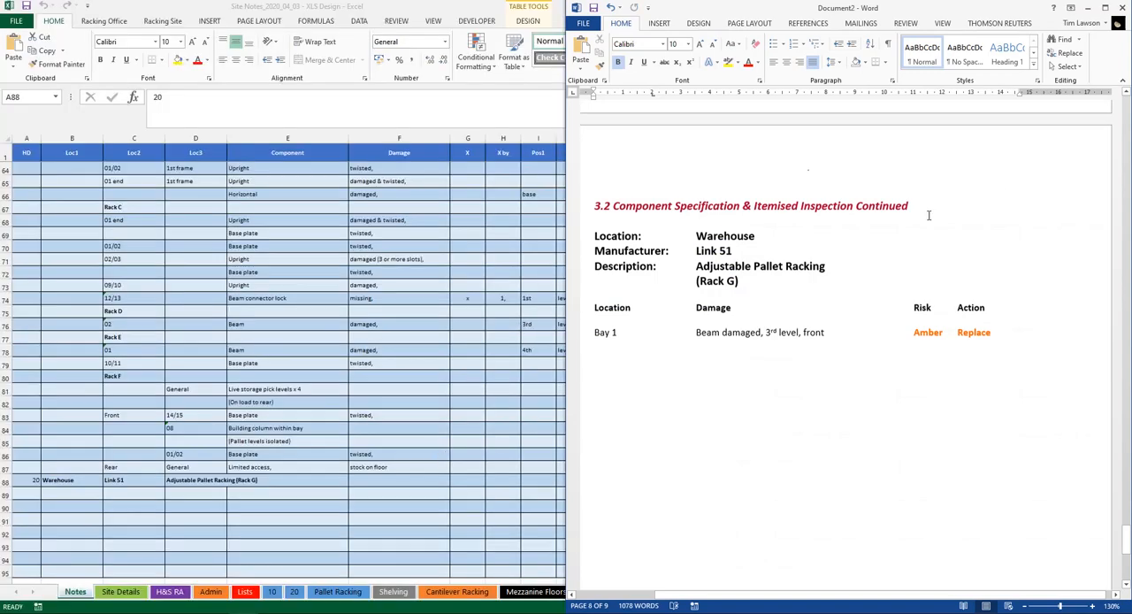
# Review the Rack G specification and itemised inspection pages in the Word report and close it without saving
pyautogui.scroll(-3, 922, 220)
pyautogui.scroll(7, 921, 222)
pyautogui.scroll(-8, 922, 222)
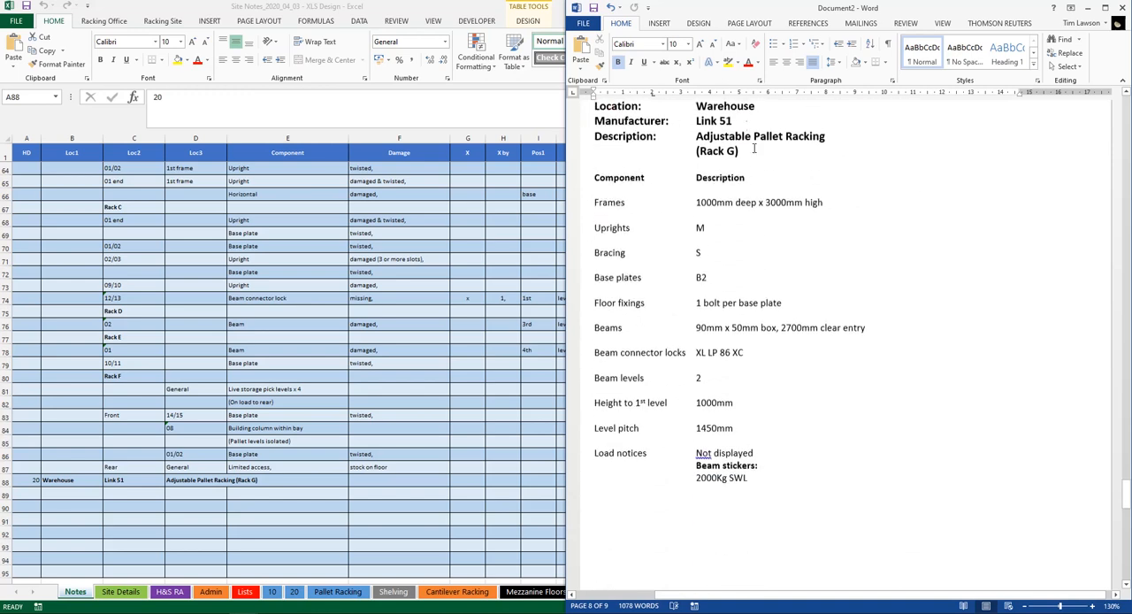
pyautogui.scroll(-10, 769, 230)
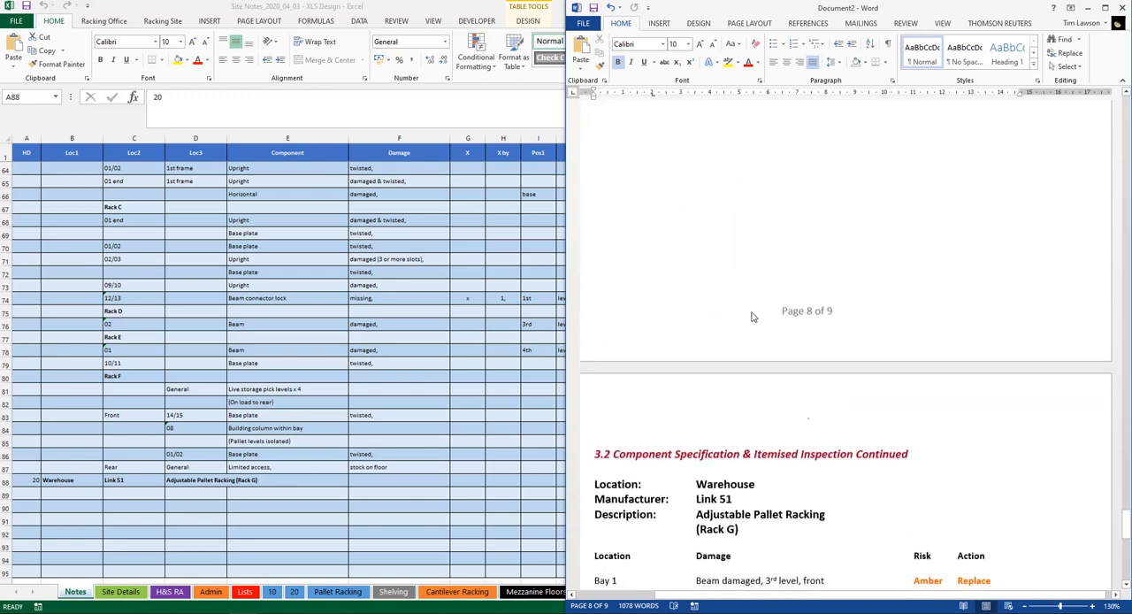
pyautogui.scroll(2, 753, 314)
pyautogui.scroll(-6, 723, 345)
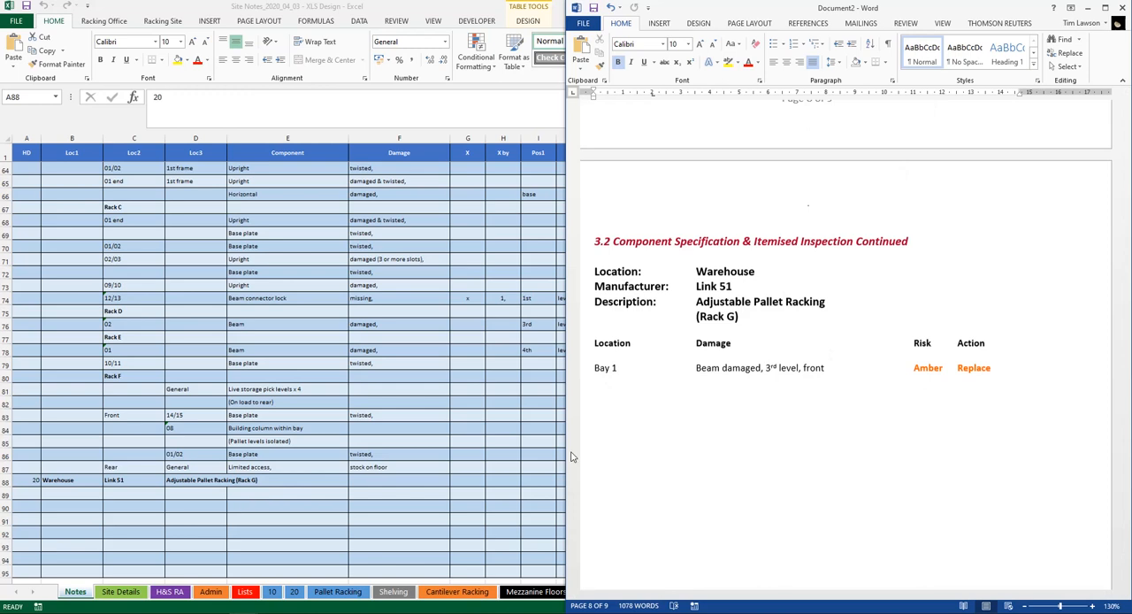
pyautogui.click(1123, 7)
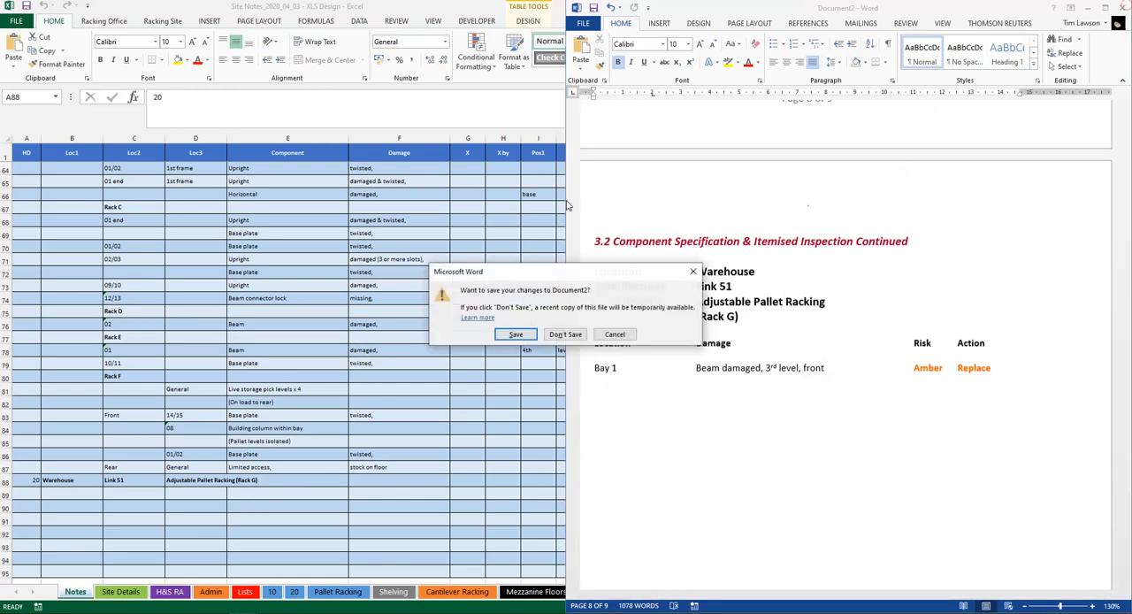
pyautogui.click(564, 336)
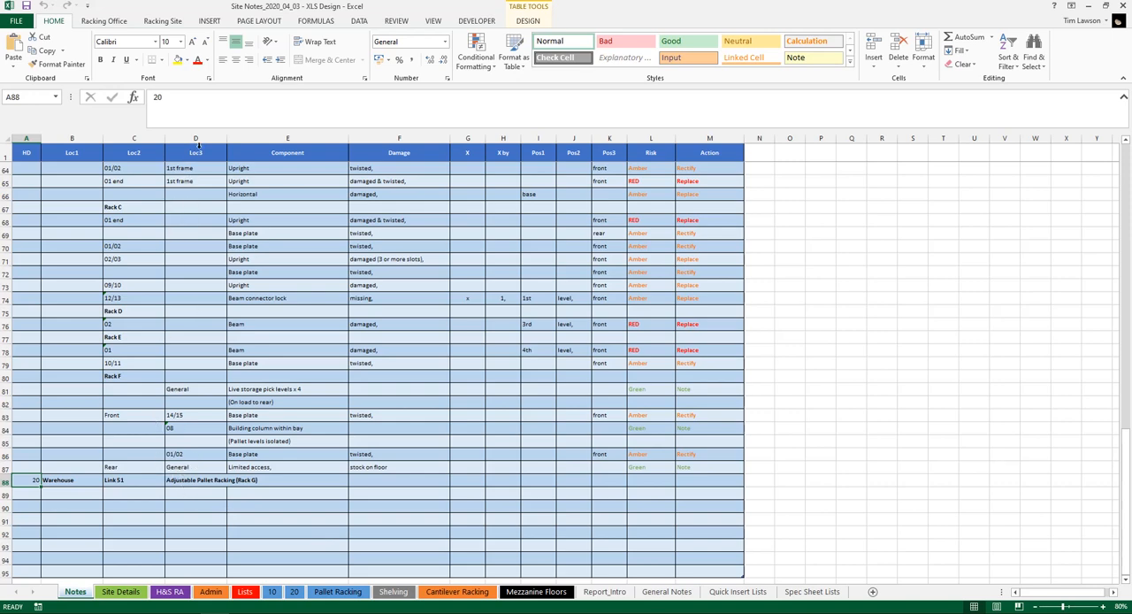
# Start a note in row 89 with Loc3 "Bay 1", component "Beam" and damage "damaged,"
pyautogui.click(191, 493)
pyautogui.write('Bay 1')
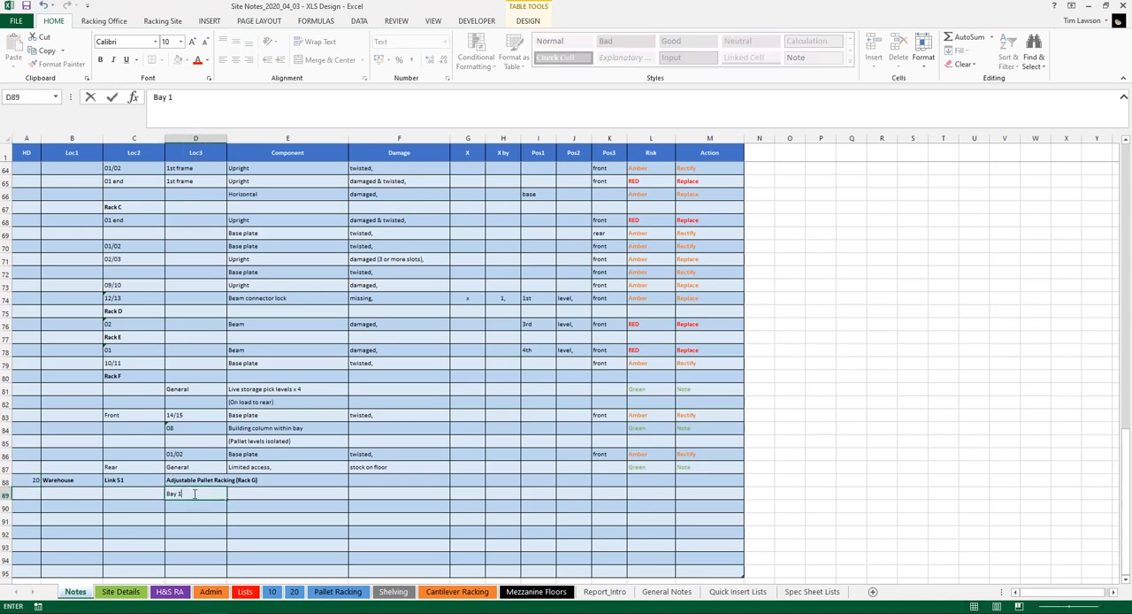
pyautogui.click(252, 495)
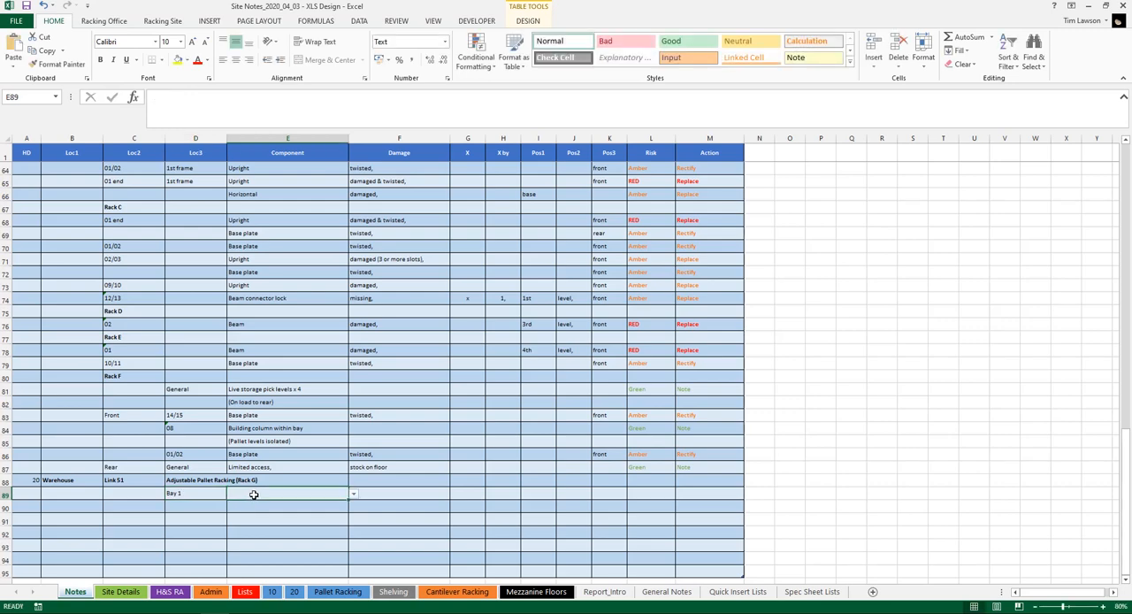
pyautogui.scroll(-2, 475, 412)
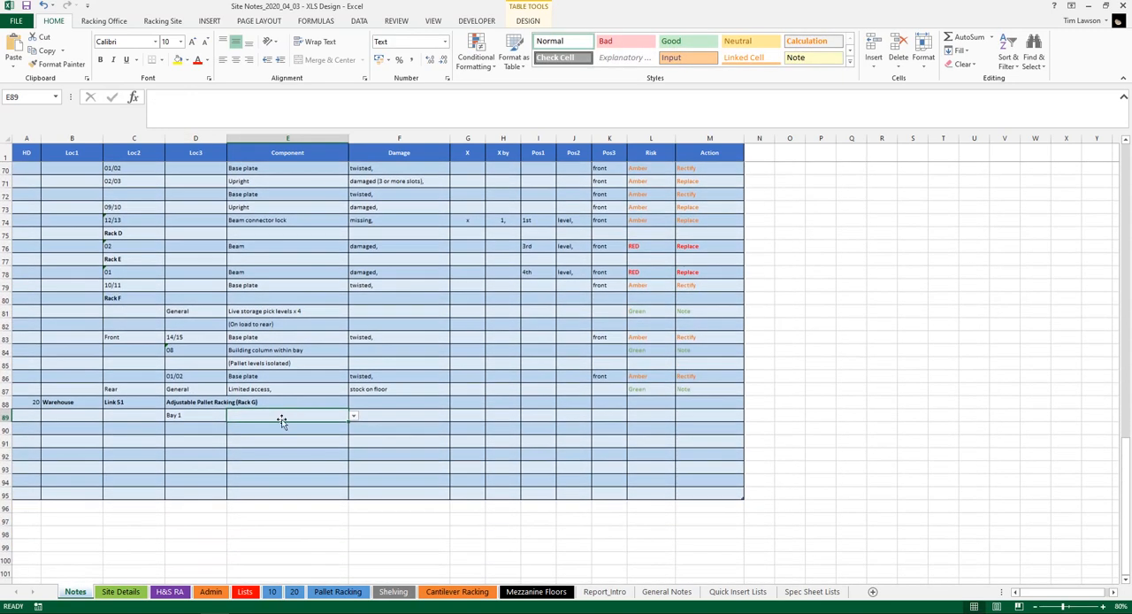
pyautogui.doubleClick(281, 415)
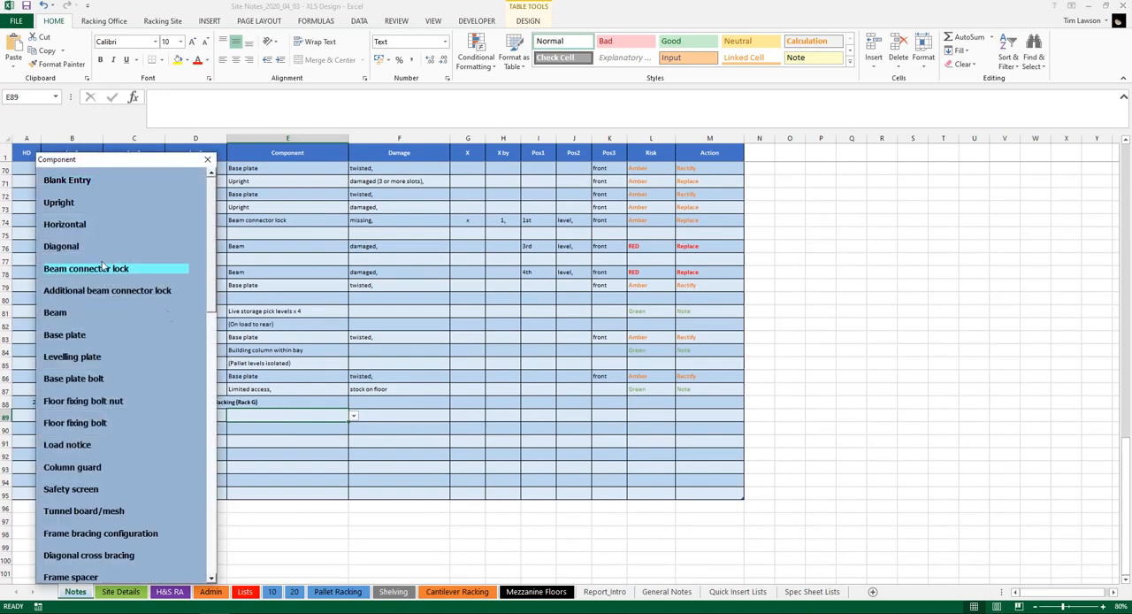
pyautogui.click(59, 315)
pyautogui.doubleClick(391, 414)
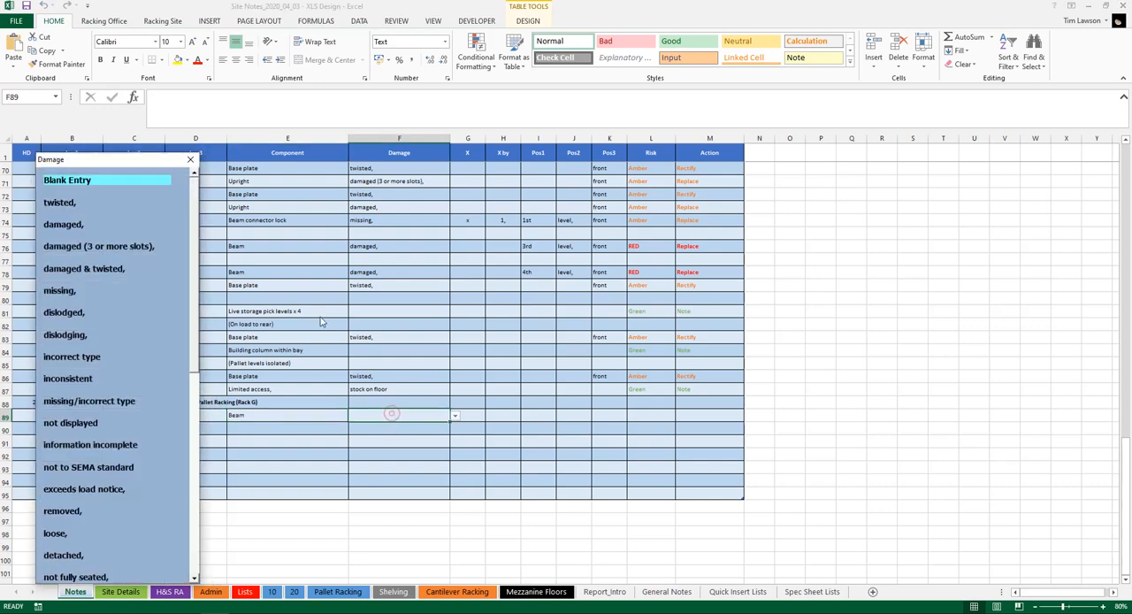
pyautogui.click(71, 224)
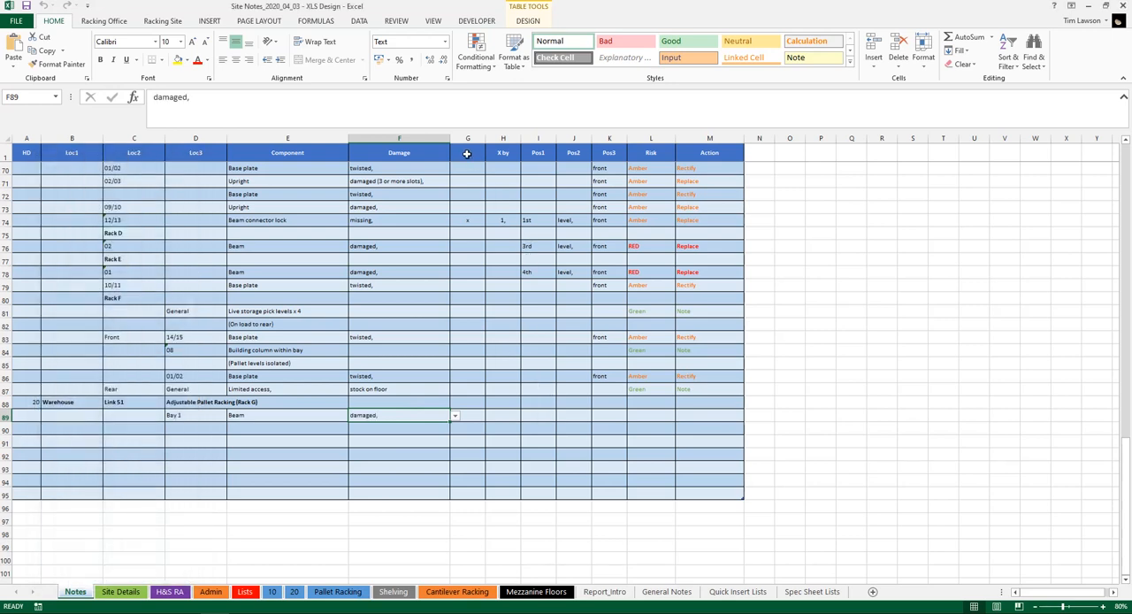
# Set the Bay 1 beam's position to "1st", "level," and "front", leaving the X and X by cells empty
pyautogui.click(470, 415)
pyautogui.click(504, 414)
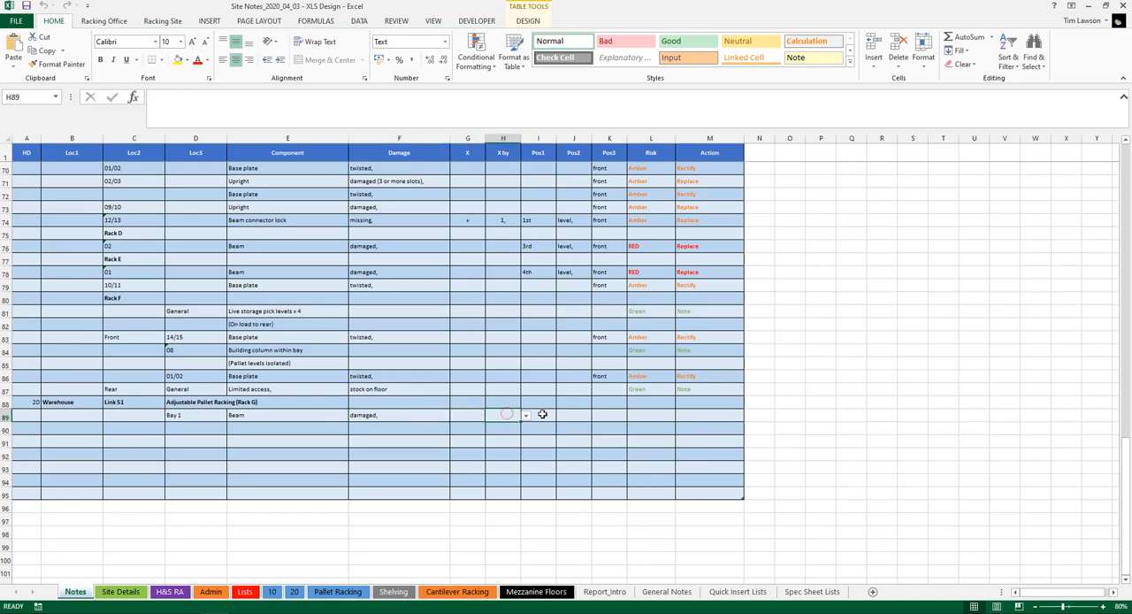
pyautogui.click(543, 415)
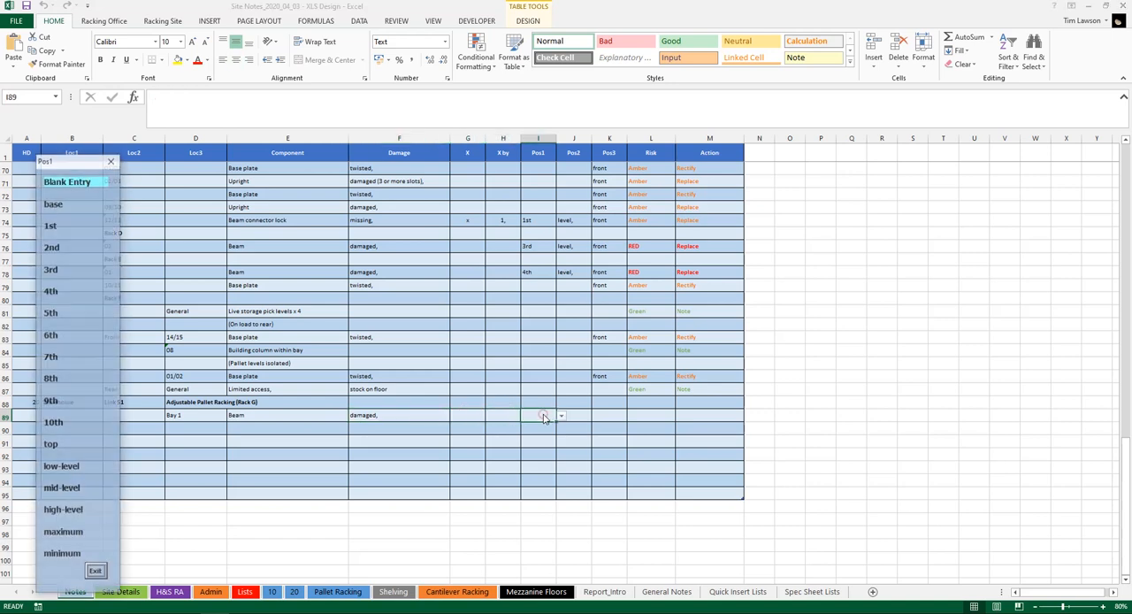
pyautogui.click(76, 224)
pyautogui.click(576, 414)
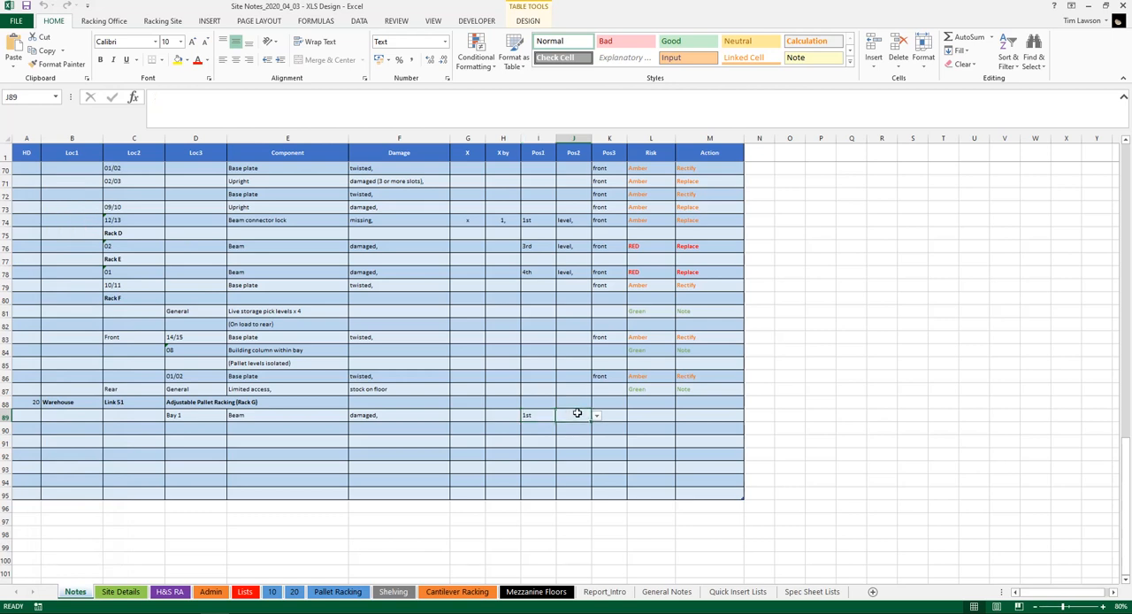
pyautogui.click(84, 204)
pyautogui.click(609, 416)
pyautogui.click(71, 203)
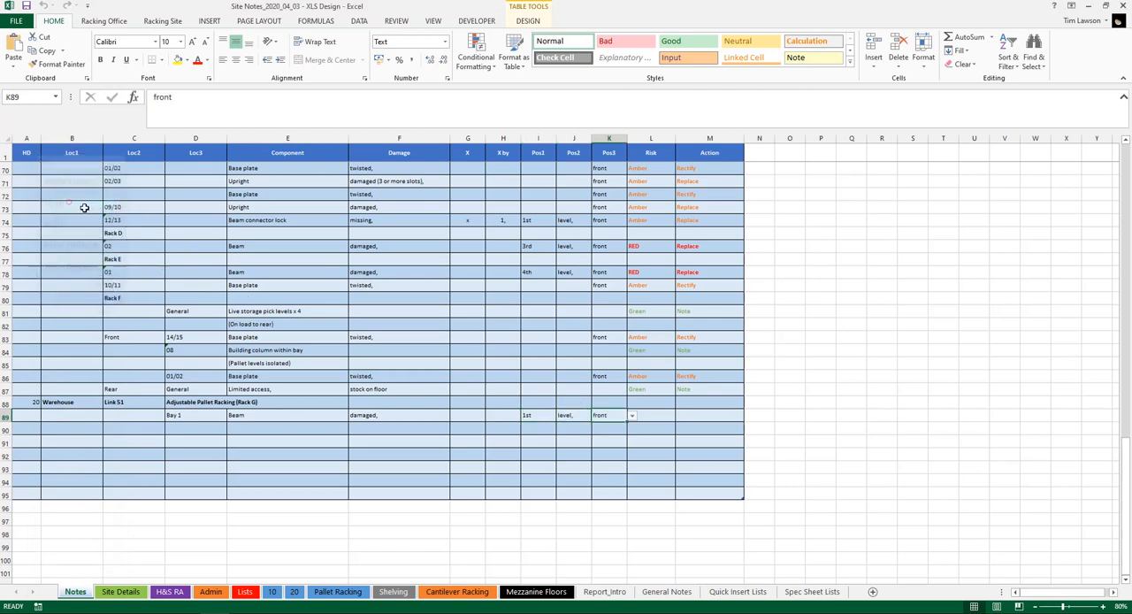
# Set the Bay 1 beam note's risk to Amber and its action to Replace
pyautogui.click(663, 414)
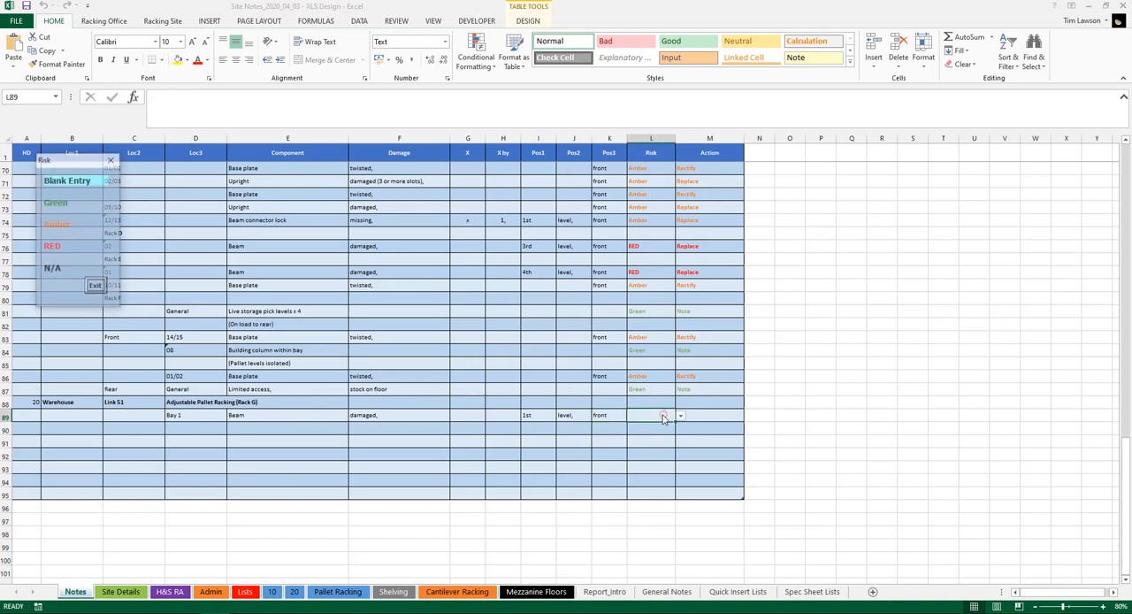
pyautogui.click(68, 225)
pyautogui.click(705, 415)
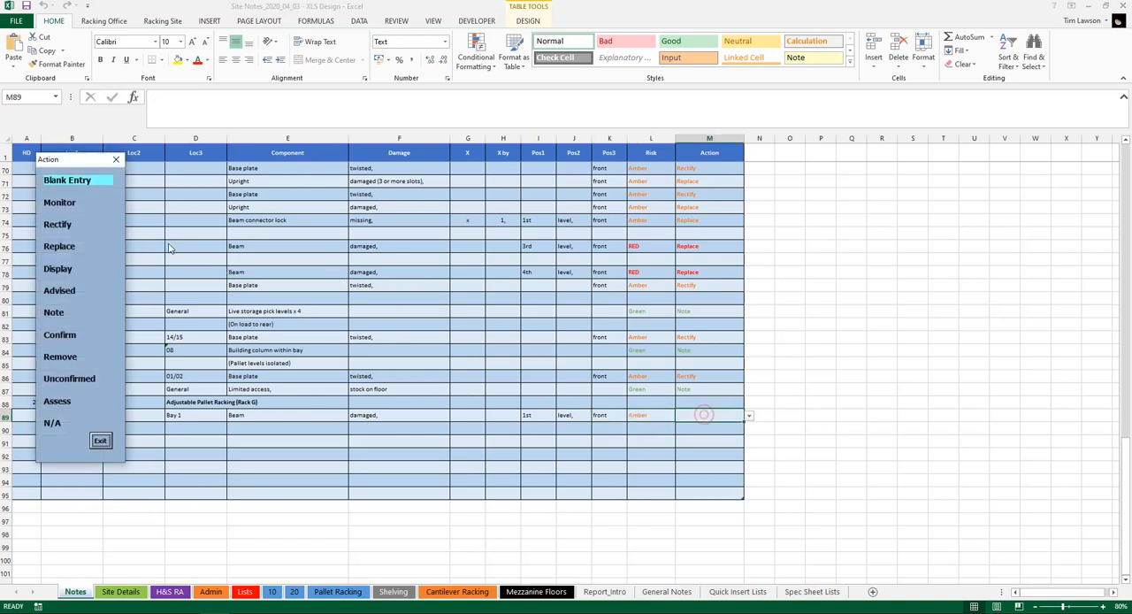
pyautogui.click(60, 247)
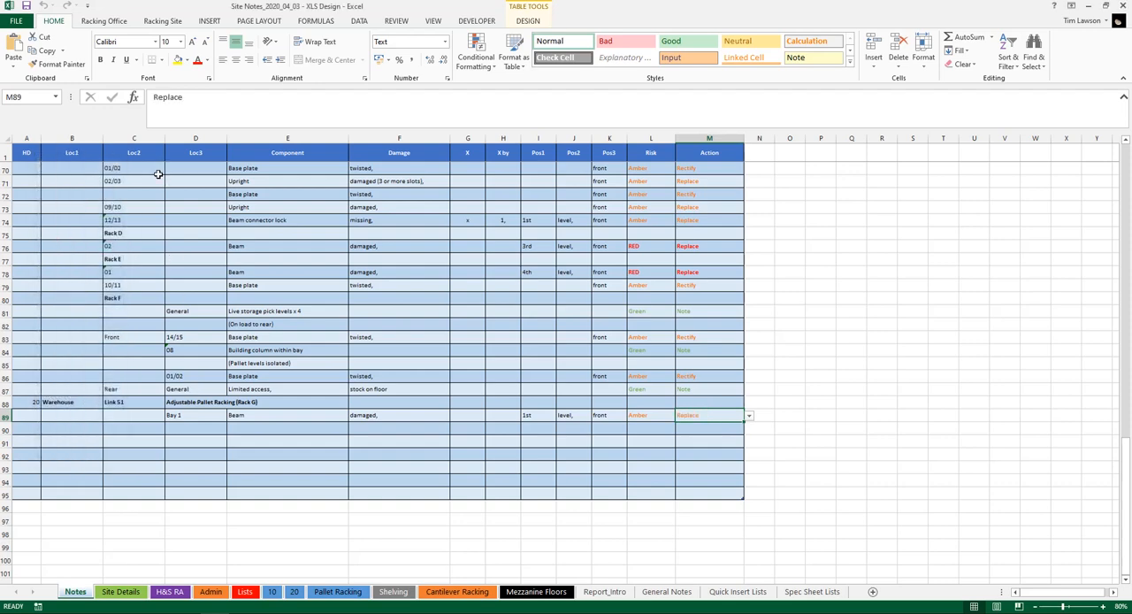
# Create a new Word report from the site notes with no report introductions selected
pyautogui.click(104, 21)
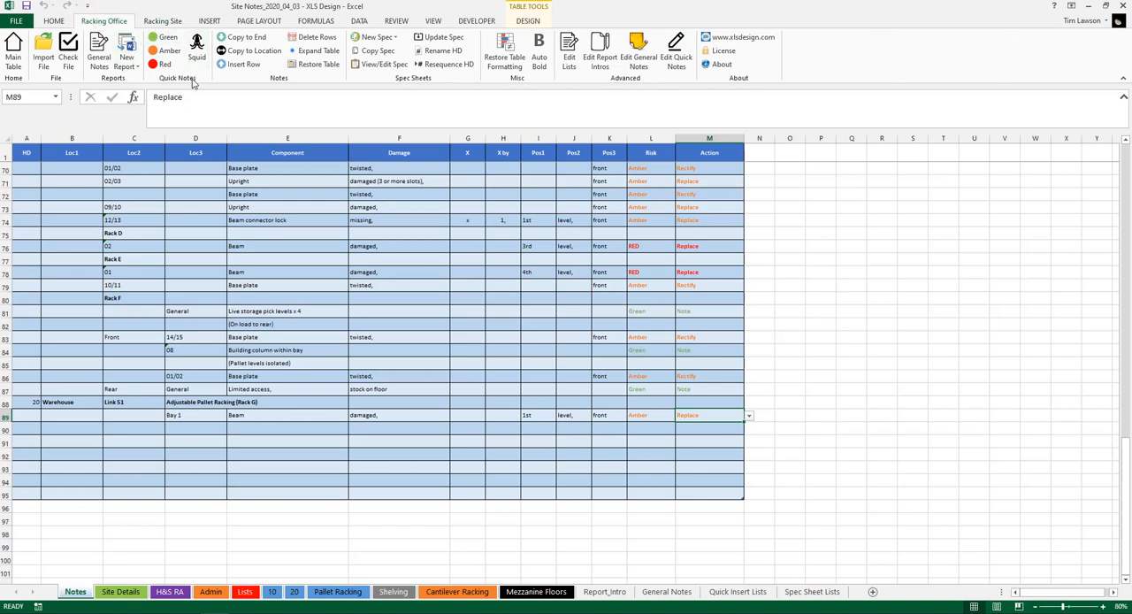
pyautogui.click(175, 416)
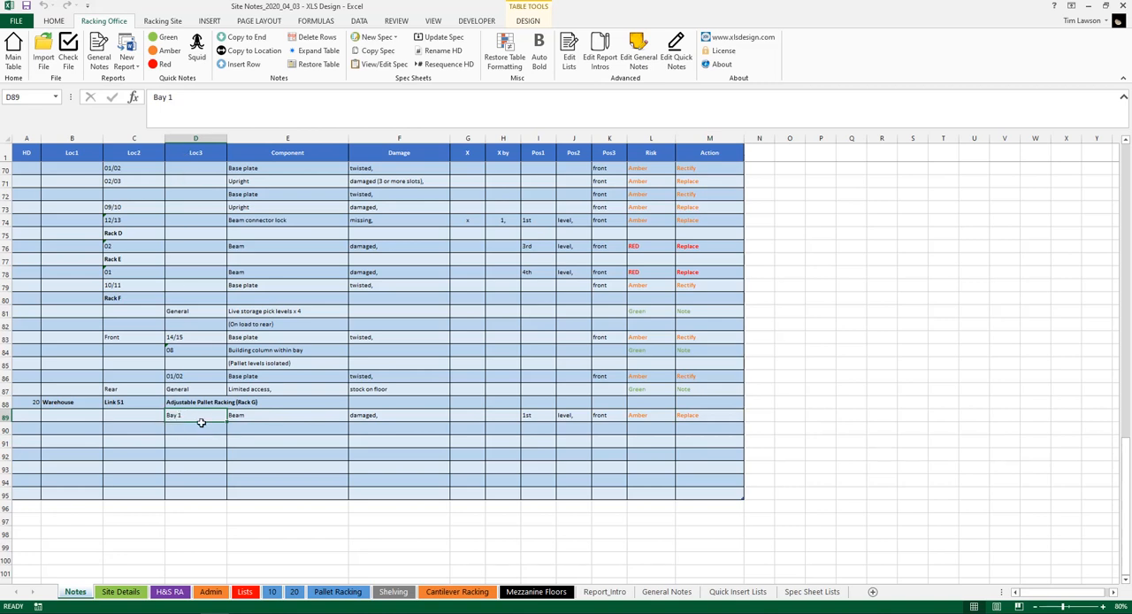
pyautogui.click(31, 418)
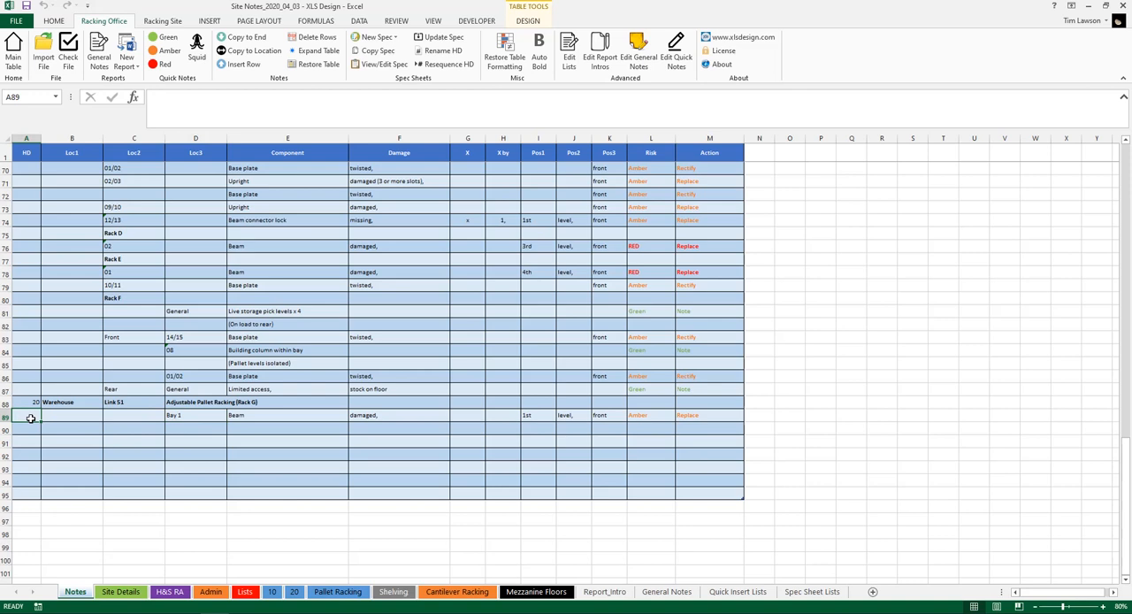
pyautogui.click(183, 417)
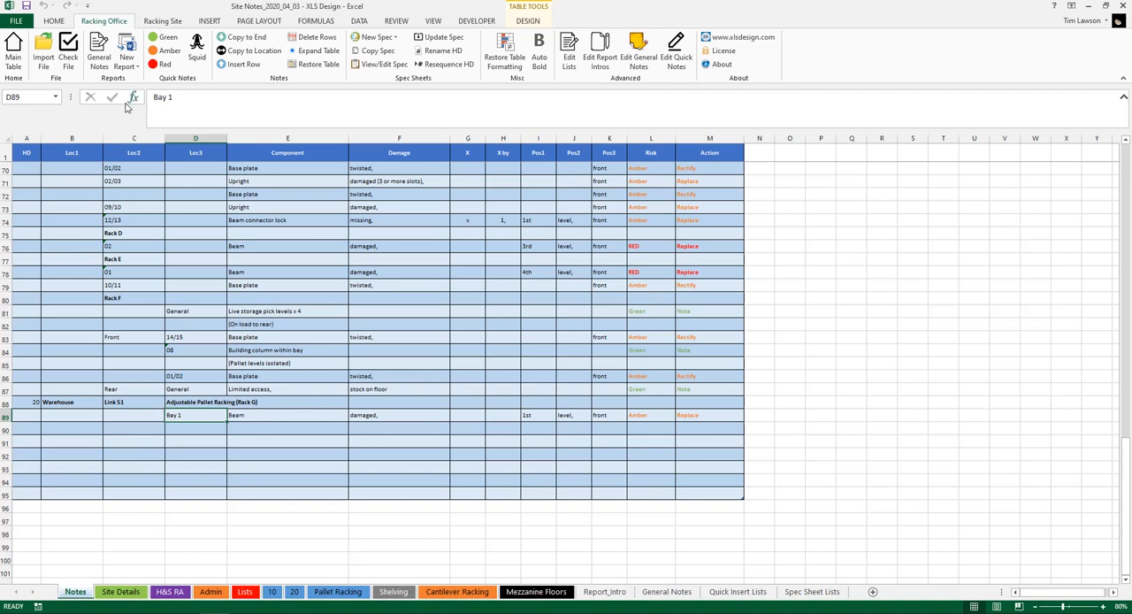
pyautogui.click(127, 60)
pyautogui.click(159, 188)
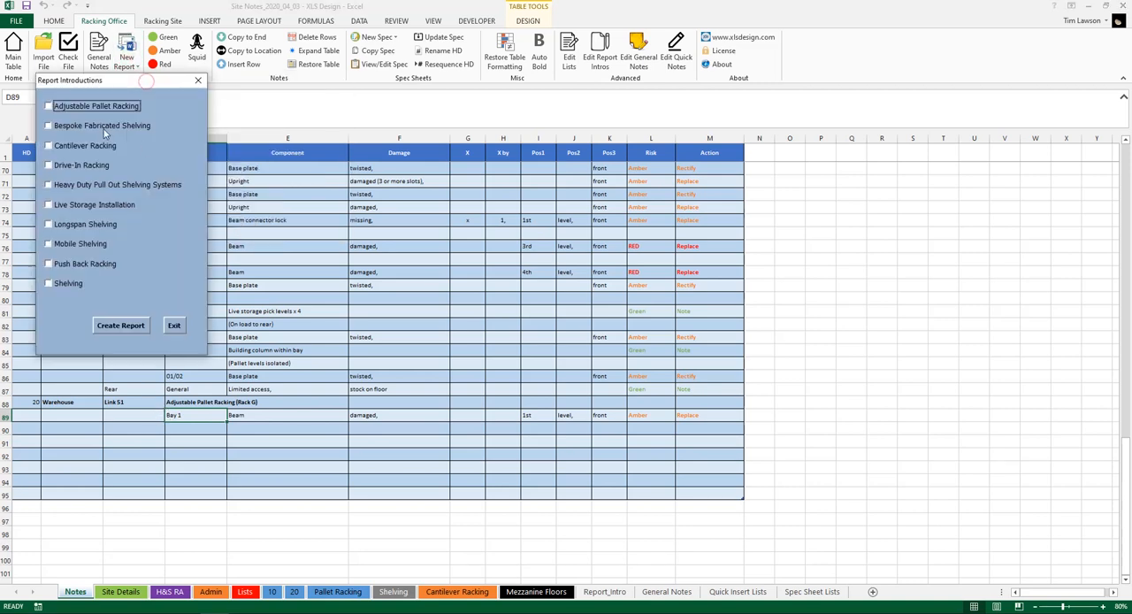
pyautogui.click(125, 328)
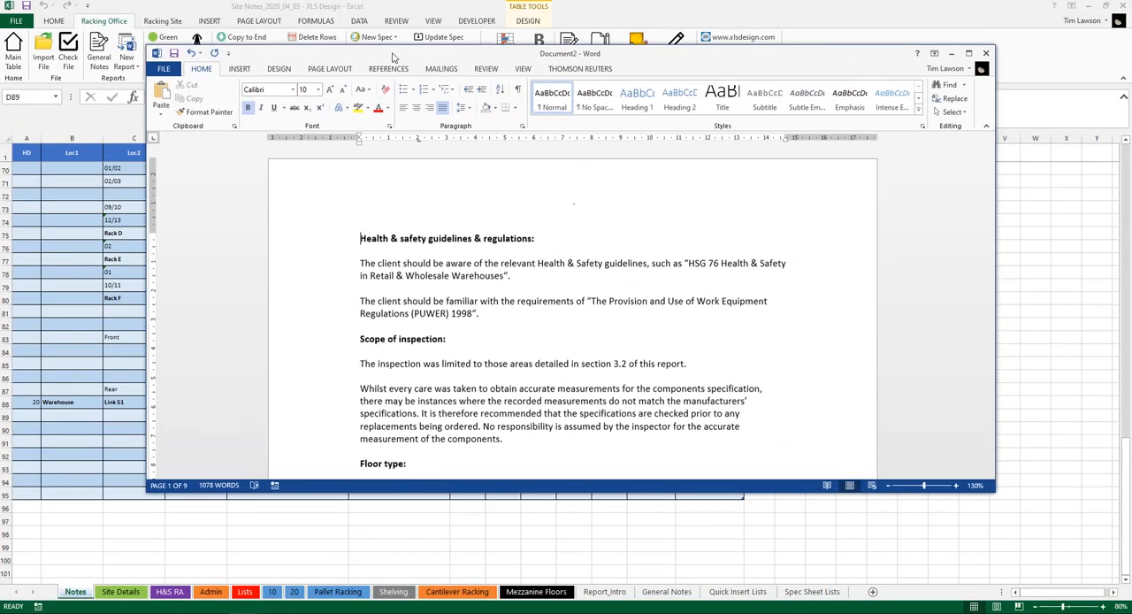
# Arrange the new Word report side by side with the Site Notes workbook
pyautogui.click(969, 53)
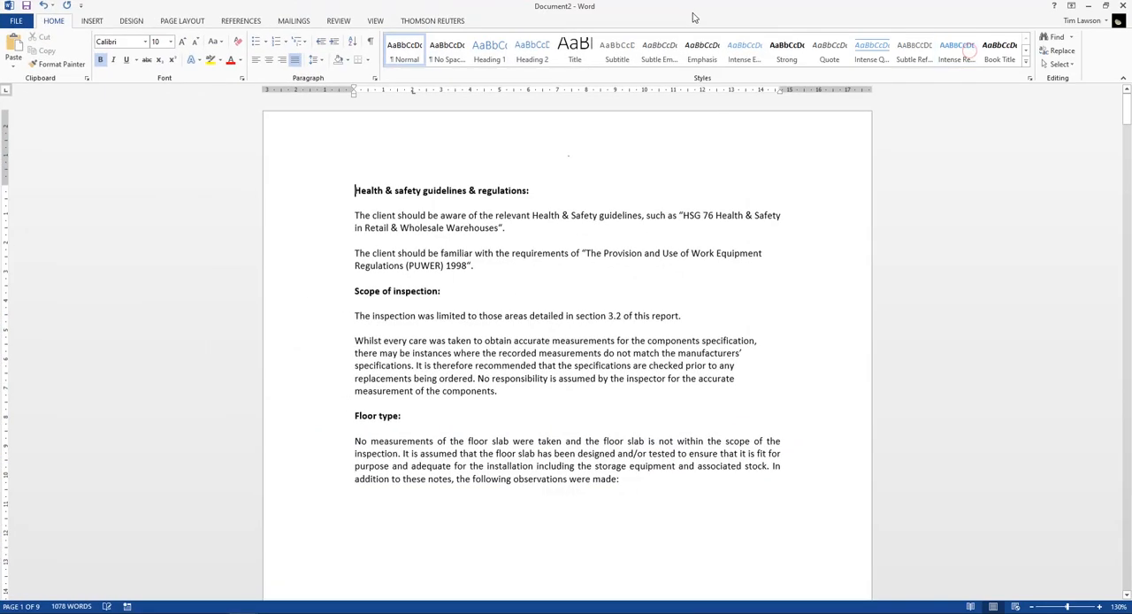
pyautogui.moveTo(696, 18); pyautogui.dragTo(1131, 36)
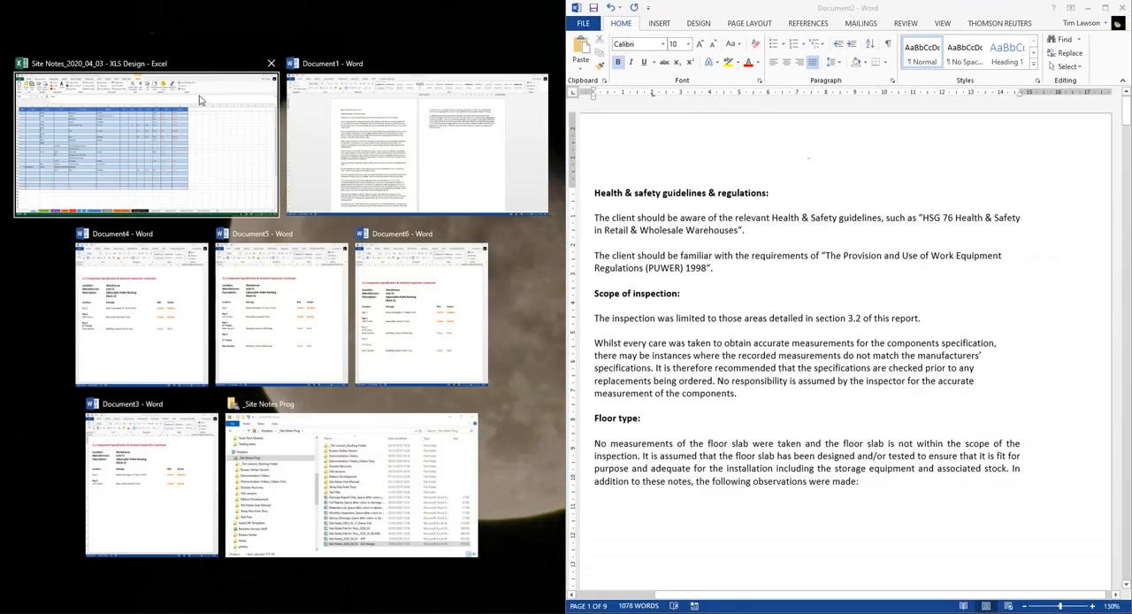
pyautogui.click(221, 150)
pyautogui.scroll(-5, 664, 273)
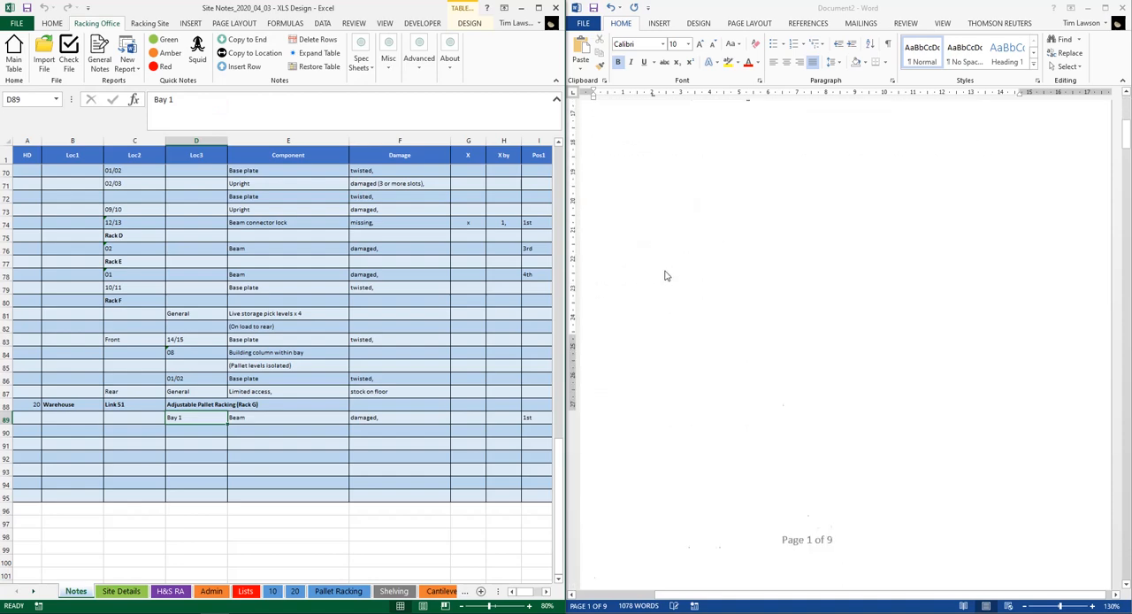
# Examine how the Rack G location details and the Bay 1 beam note appear at the end of the Word report
pyautogui.scroll(-10, 668, 273)
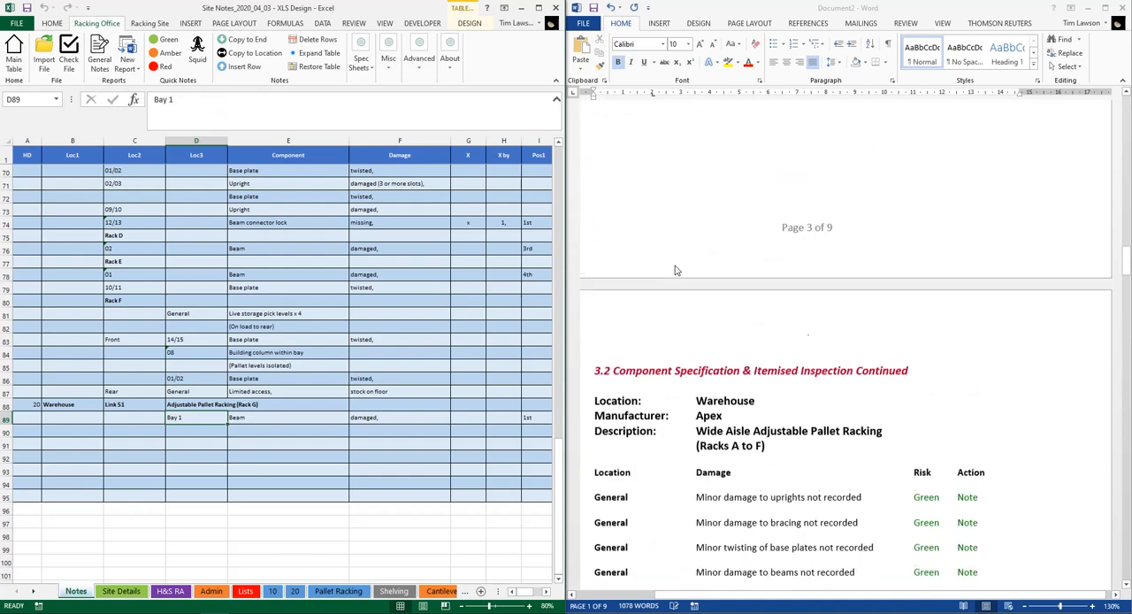
pyautogui.moveTo(1125, 285); pyautogui.dragTo(1125, 539)
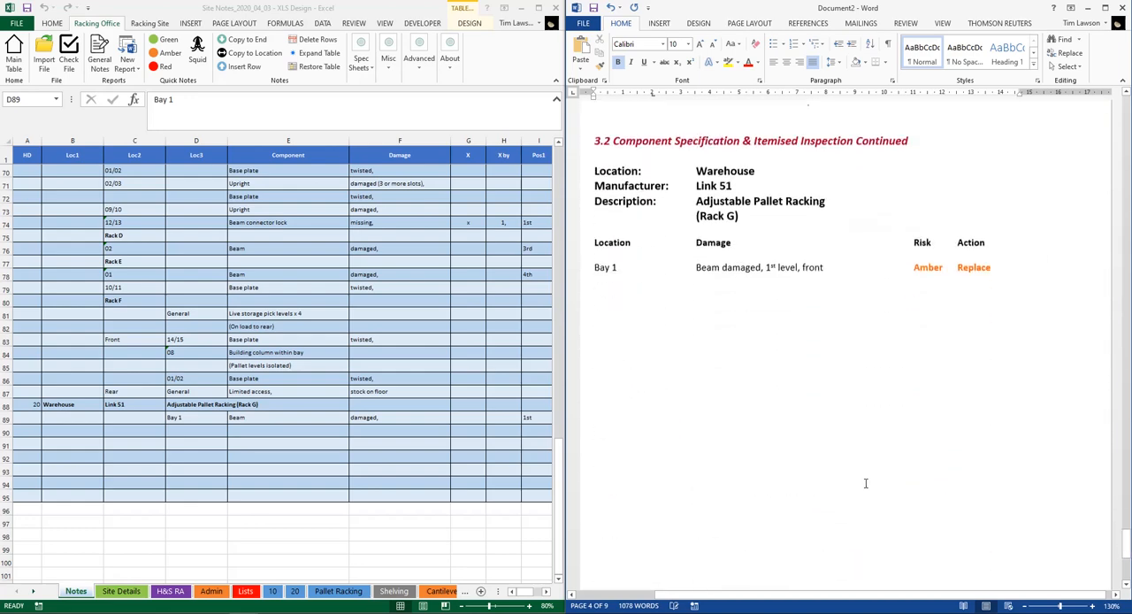
pyautogui.moveTo(593, 171); pyautogui.dragTo(763, 220)
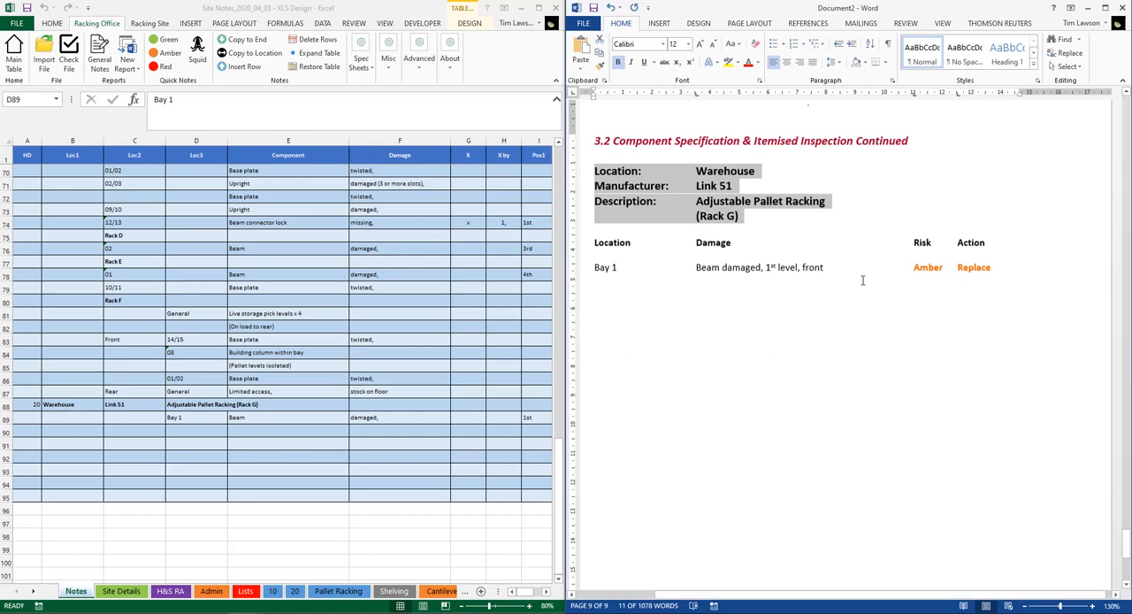
pyautogui.click(791, 272)
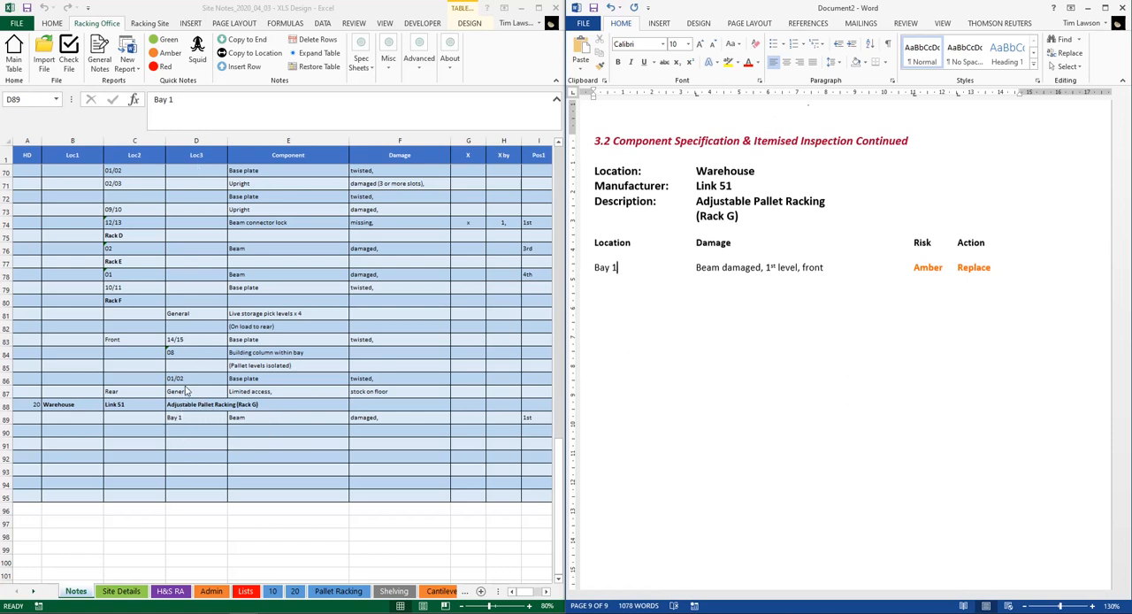
# Start a new note under the Bay 1 beam entry with "Bay1" as Loc2 and "Left Frame" as Loc3
pyautogui.click(146, 430)
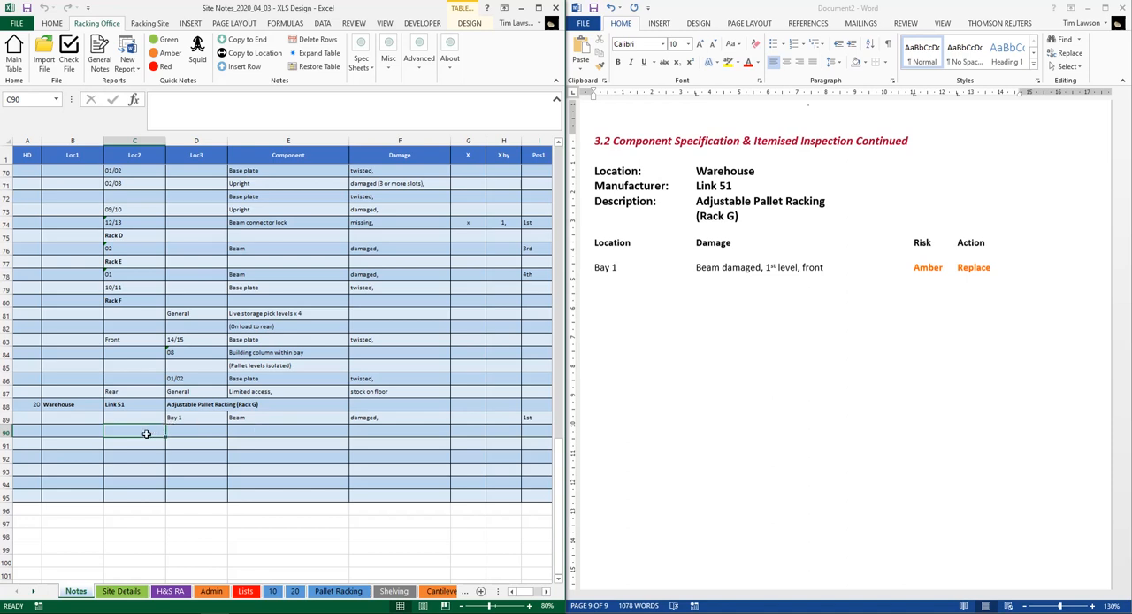
pyautogui.write('Bay1')
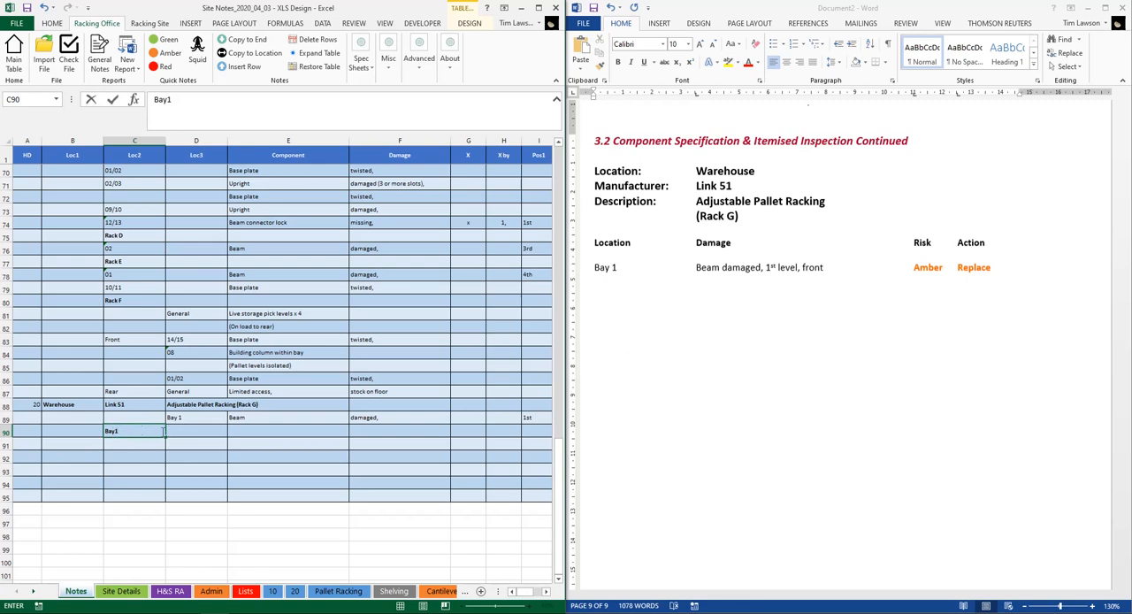
pyautogui.click(180, 430)
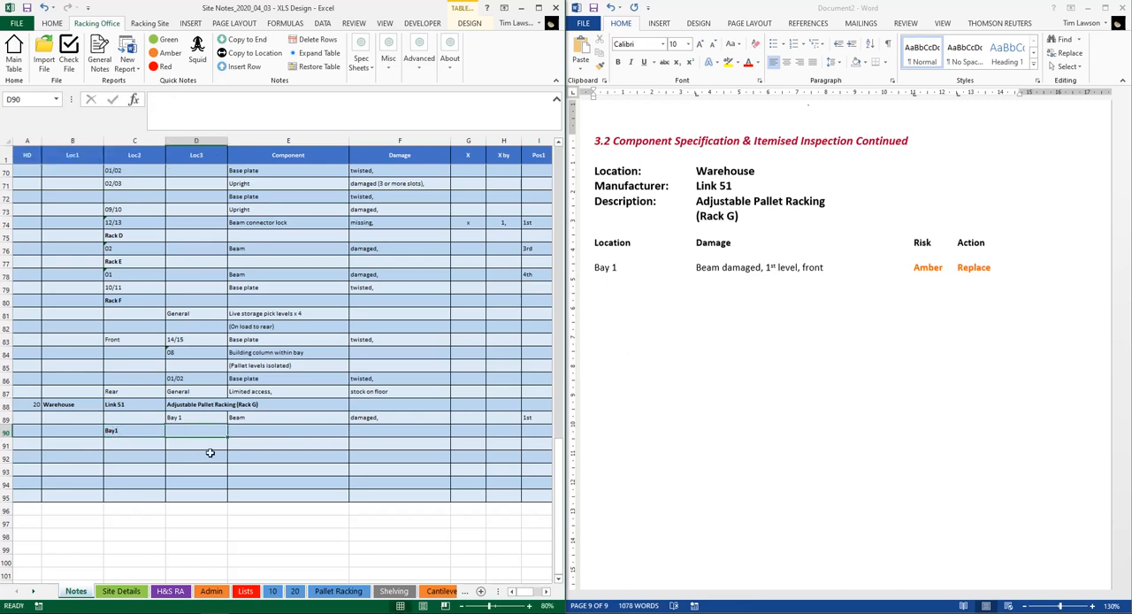
pyautogui.write('Left Frame')
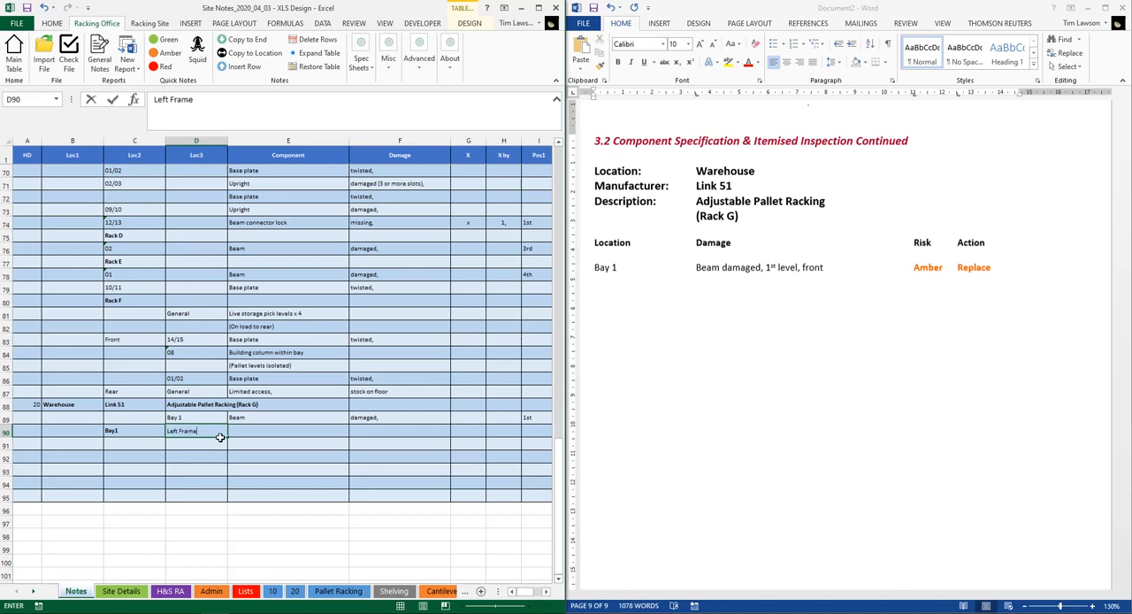
pyautogui.click(251, 431)
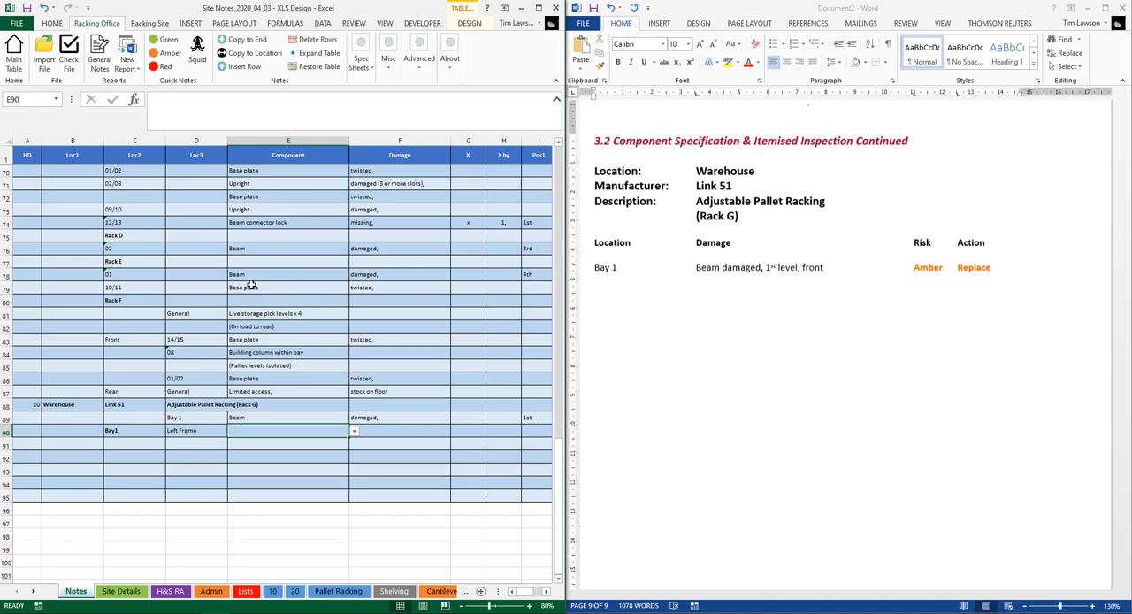
# Copy the 10/11 twisted base plate note to the end of the notes to complete the Left Frame row
pyautogui.click(287, 285)
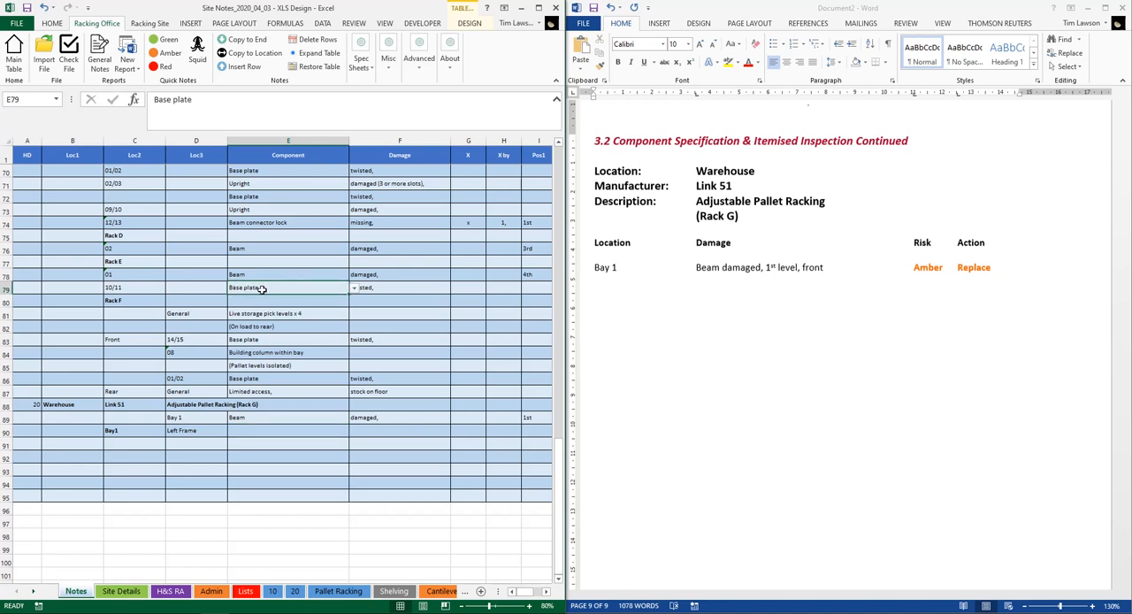
pyautogui.click(245, 44)
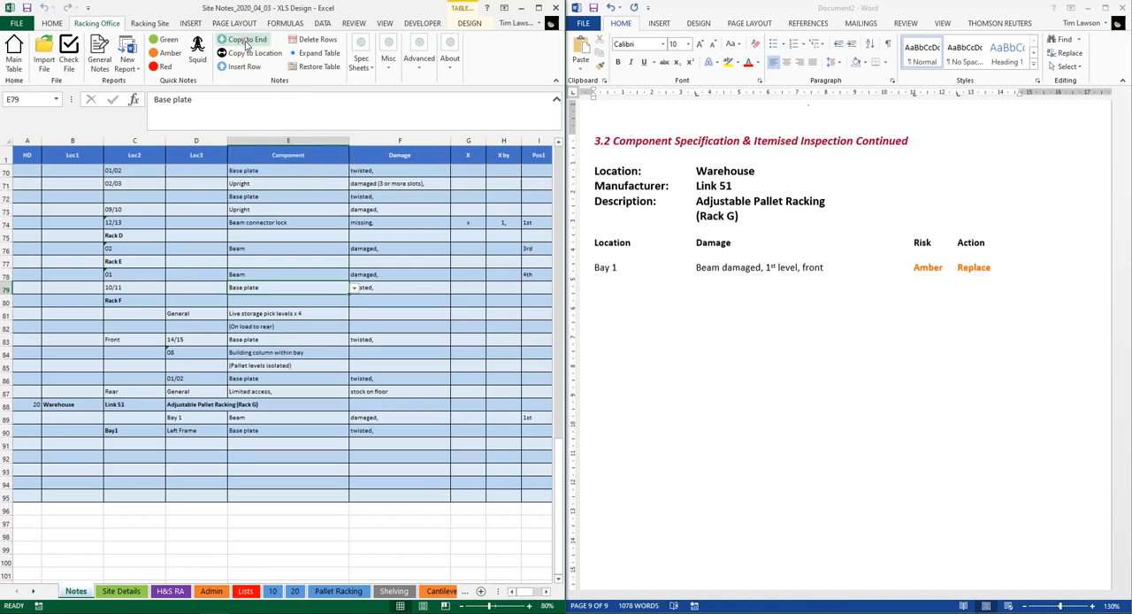
pyautogui.click(286, 430)
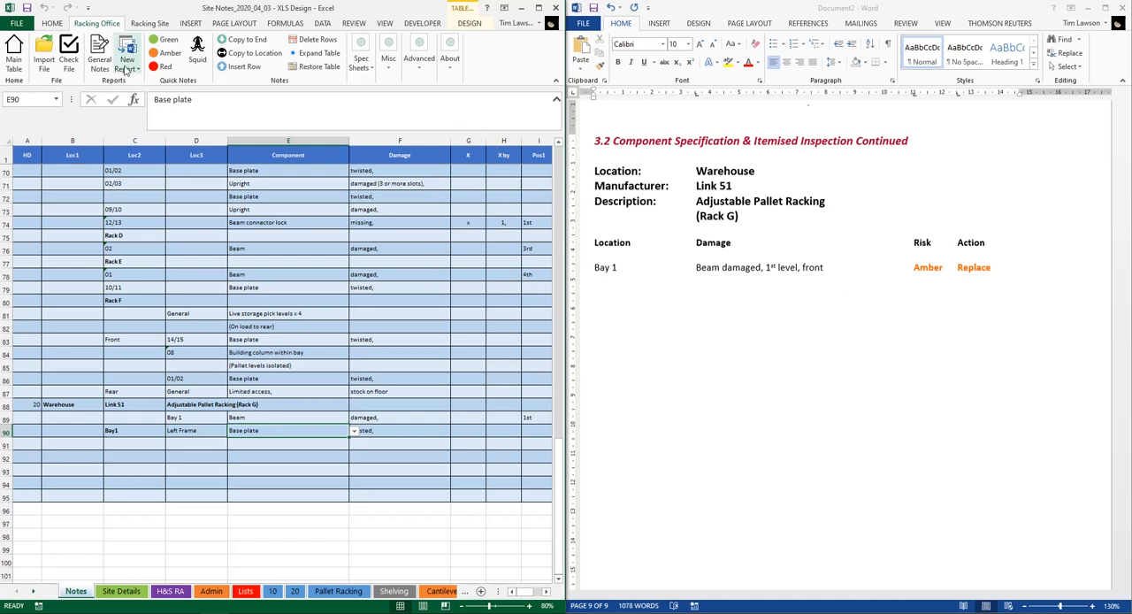
# Create a new Word report from the site notes with the Adjustable Pallet Racking introduction selected
pyautogui.click(127, 62)
pyautogui.click(149, 84)
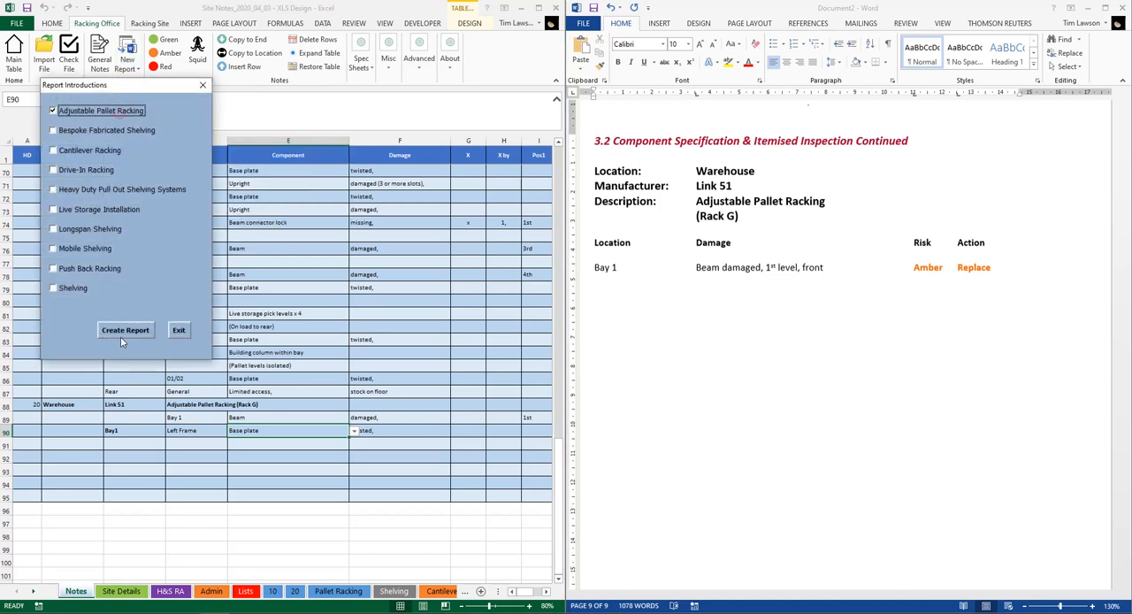
pyautogui.click(124, 332)
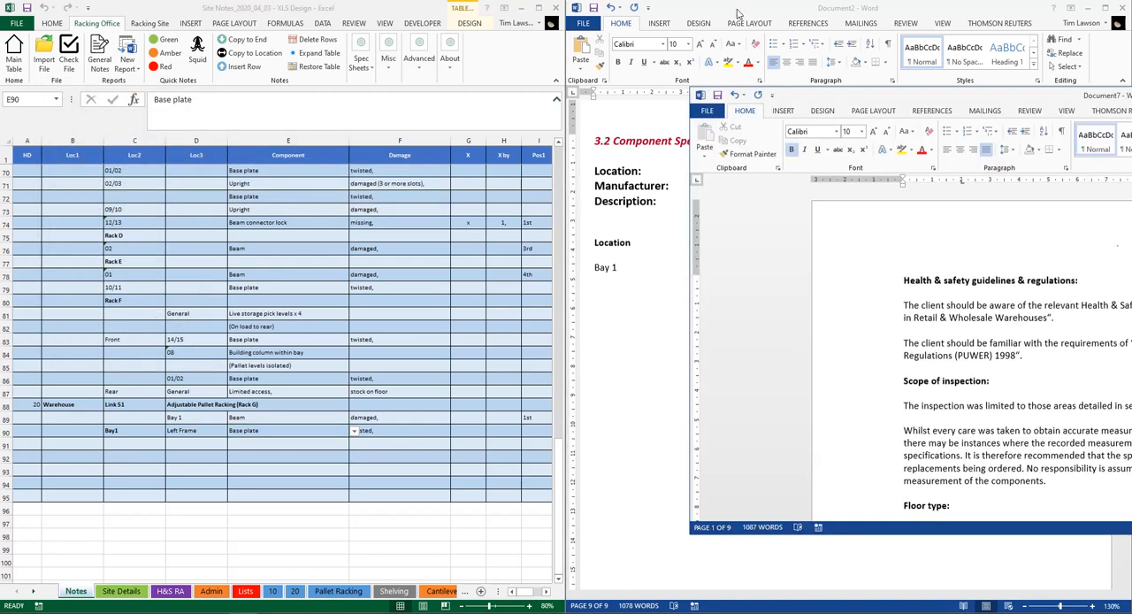
# Close the previous Word report without saving and place the new report beside the Site Notes workbook
pyautogui.moveTo(737, 9); pyautogui.dragTo(636, 9)
pyautogui.moveTo(833, 9); pyautogui.dragTo(936, 9)
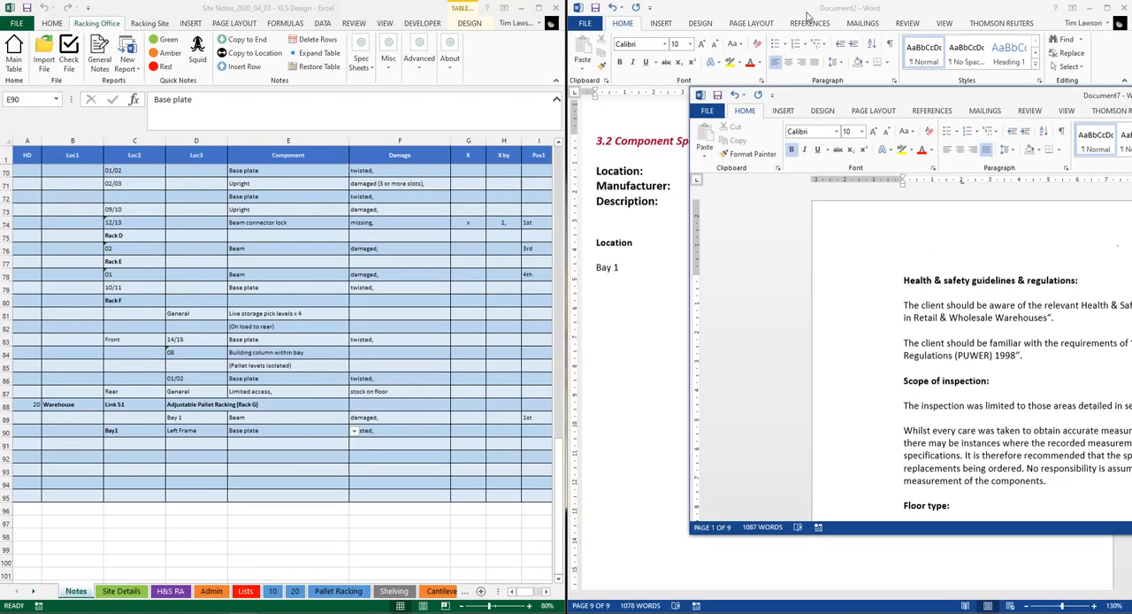
pyautogui.moveTo(806, 16); pyautogui.dragTo(795, 9)
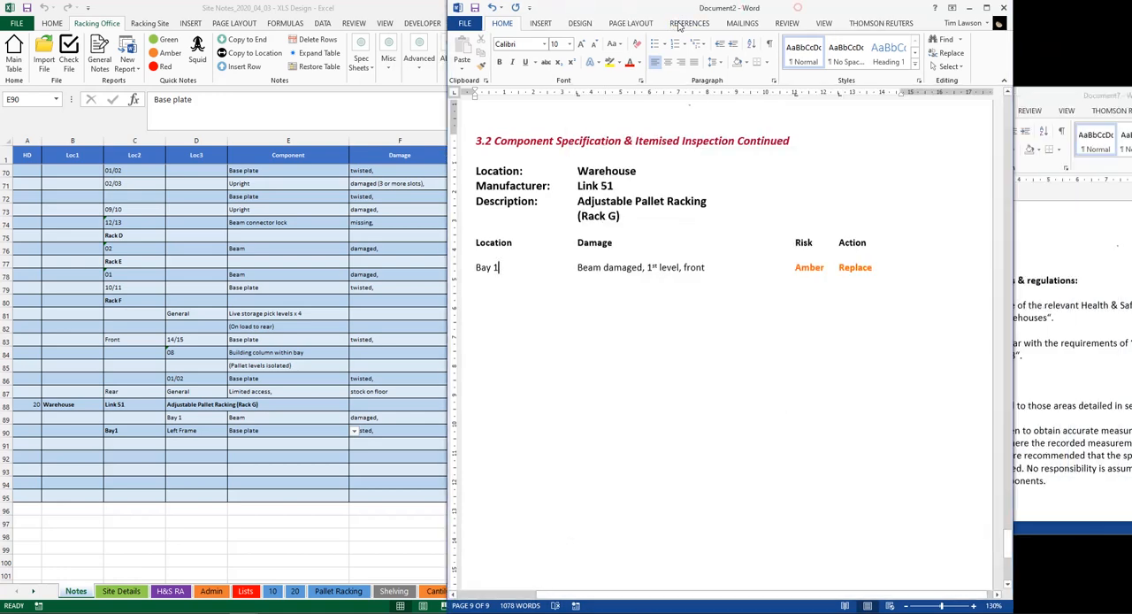
pyautogui.click(1005, 8)
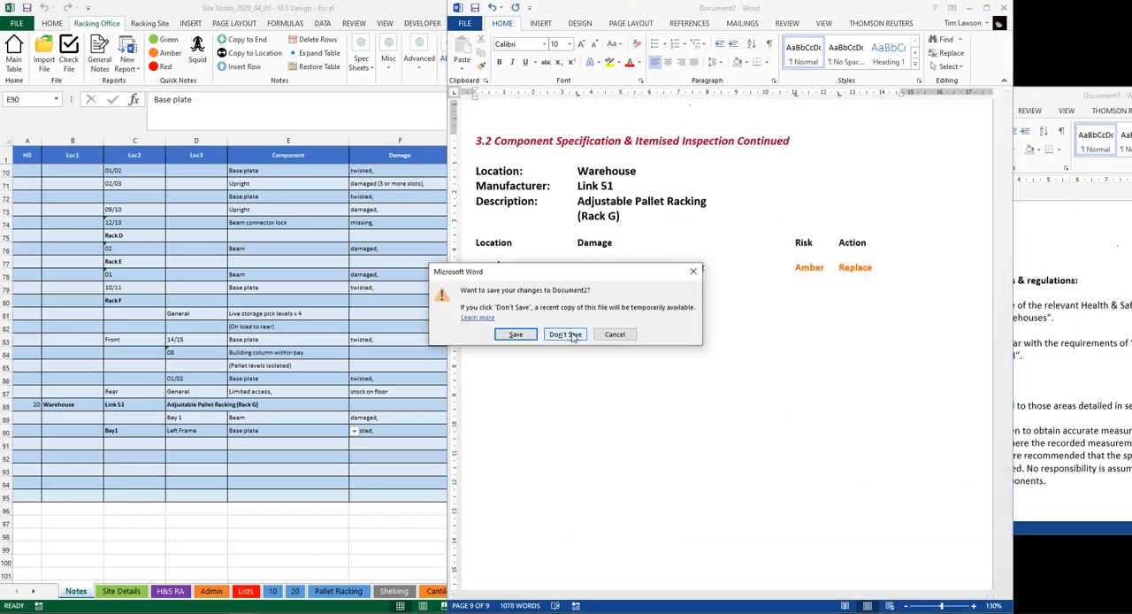
pyautogui.click(564, 335)
pyautogui.moveTo(803, 98); pyautogui.dragTo(1131, 25)
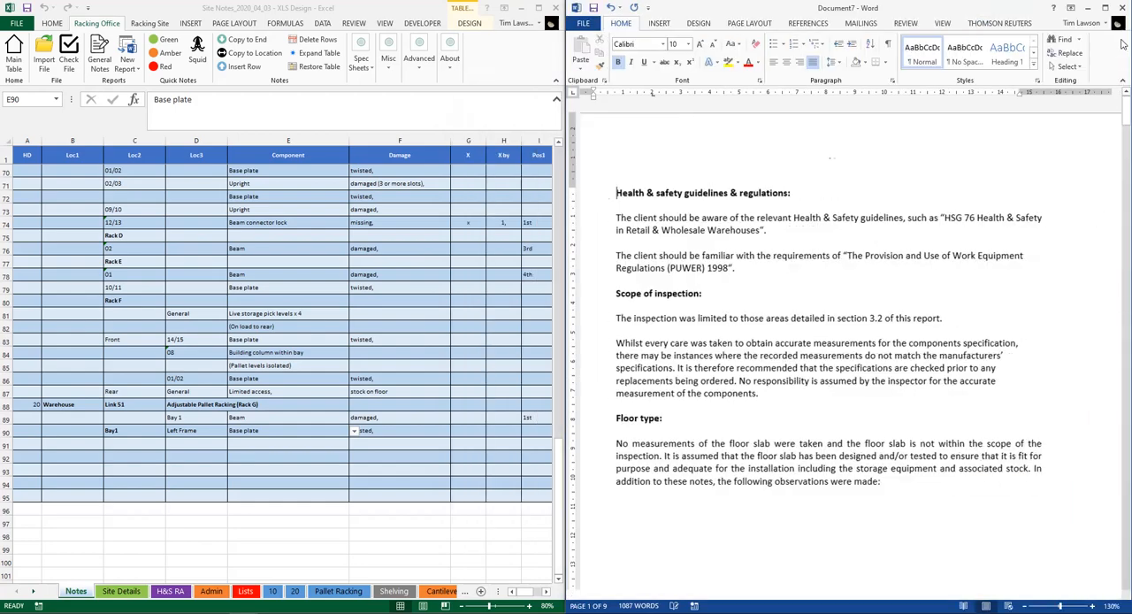
# Examine how the Bay 1 and Left Frame locations appear in the Rack G section of the new report
pyautogui.scroll(-5, 1066, 173)
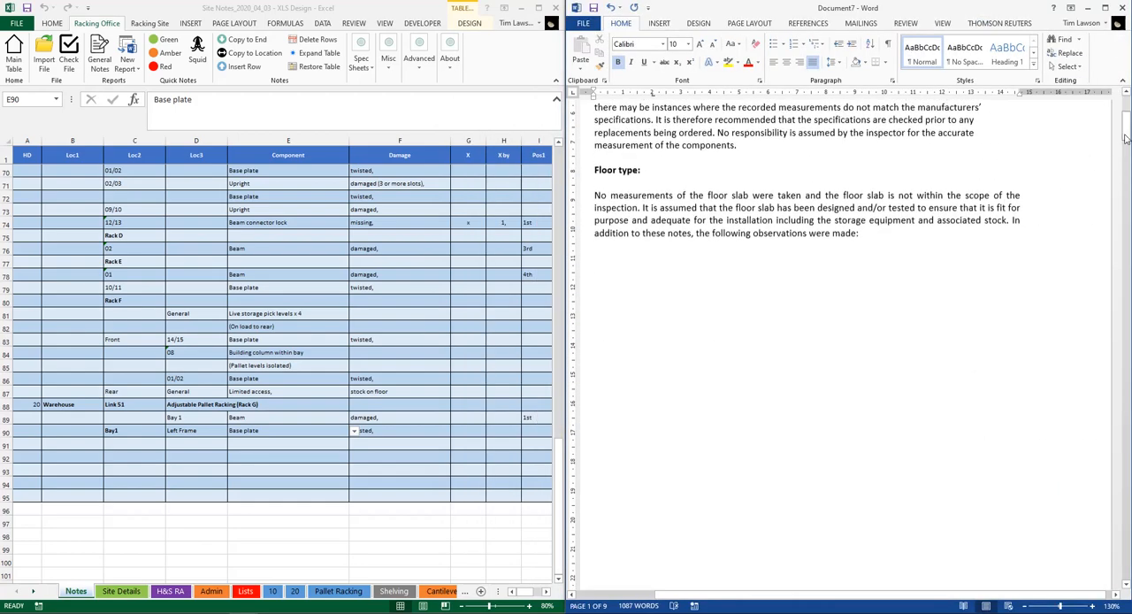
pyautogui.moveTo(1126, 125); pyautogui.dragTo(1126, 550)
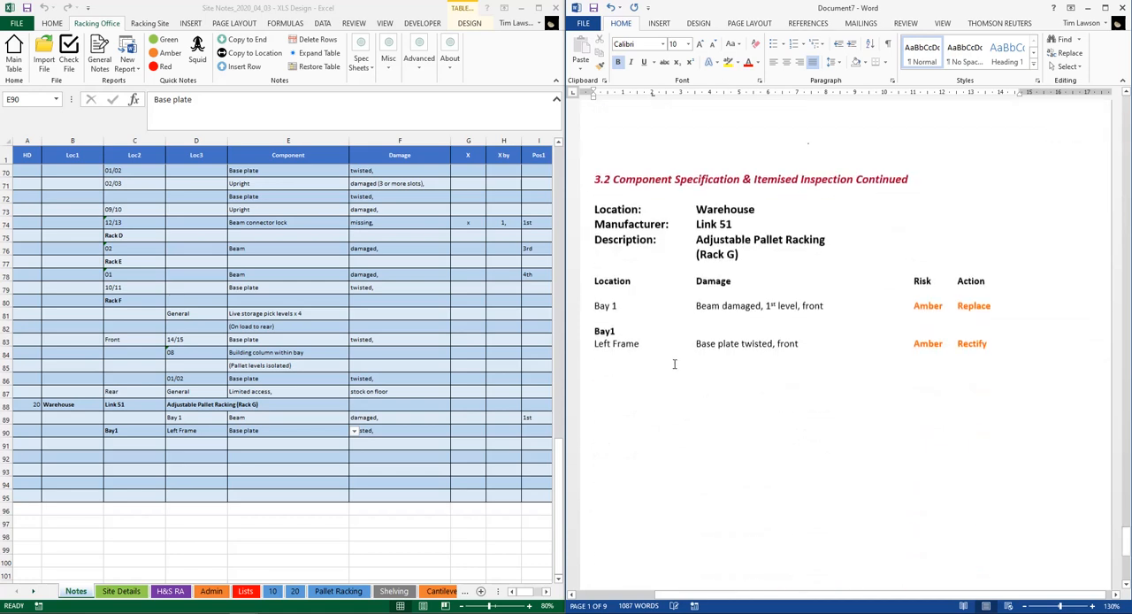
pyautogui.click(613, 305)
pyautogui.doubleClick(618, 332)
# Correct the Left Frame note's Loc2 entry in the workbook to "Bay 1"
pyautogui.click(125, 434)
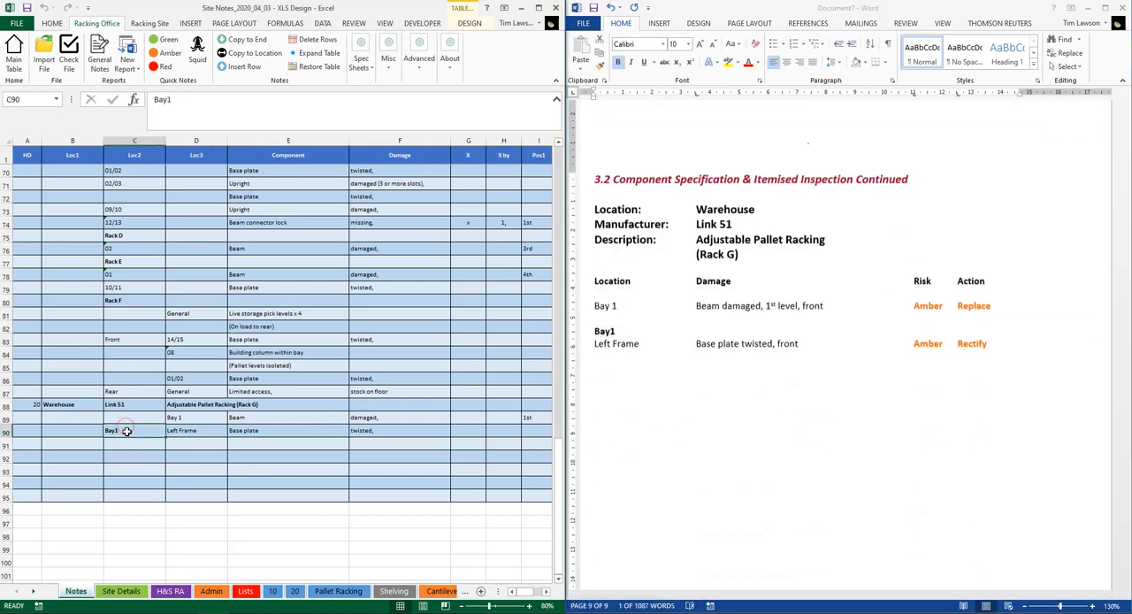
pyautogui.click(167, 99)
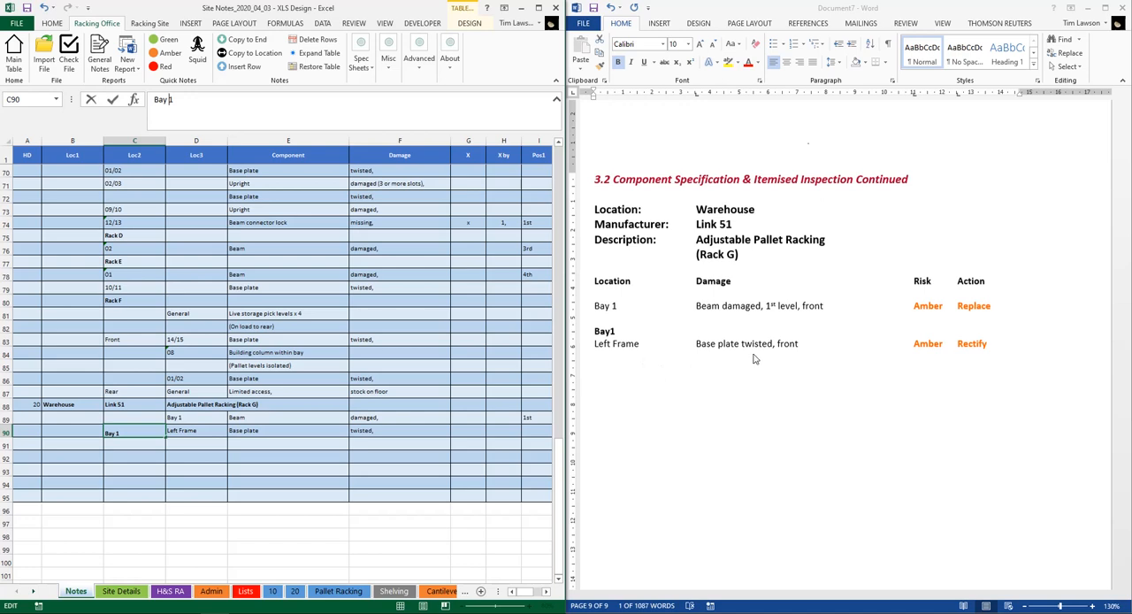
pyautogui.click(302, 430)
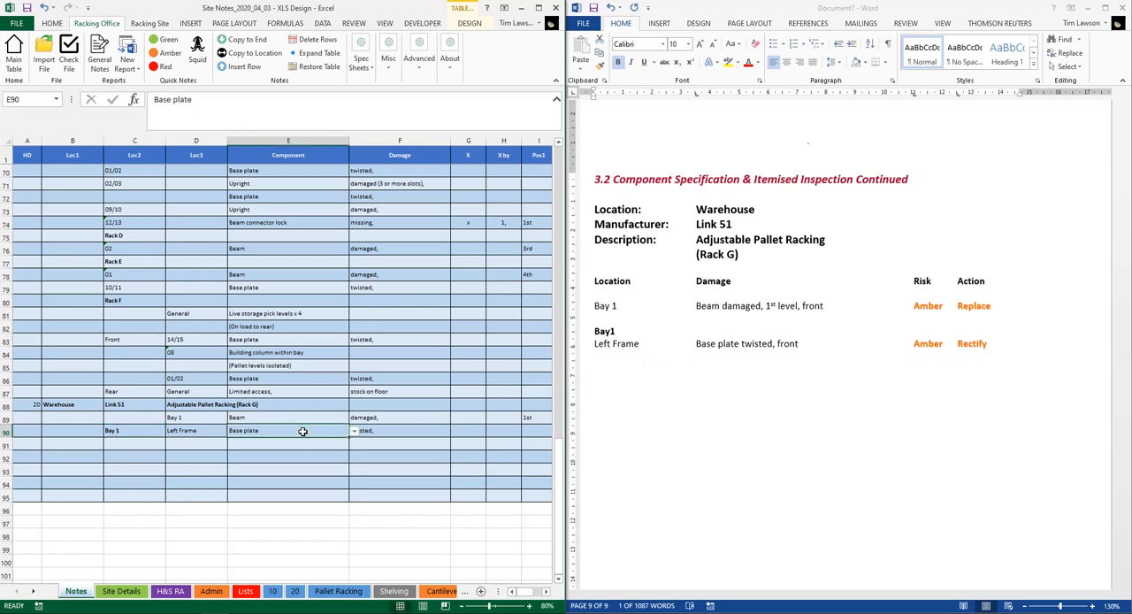
# Widen the workbook window to check the position, risk and action cells of the Left Frame base plate note
pyautogui.moveTo(686, 13)
pyautogui.mouseDown()
pyautogui.moveTo(675, 10)
pyautogui.moveTo(686, 10)
pyautogui.mouseUp()
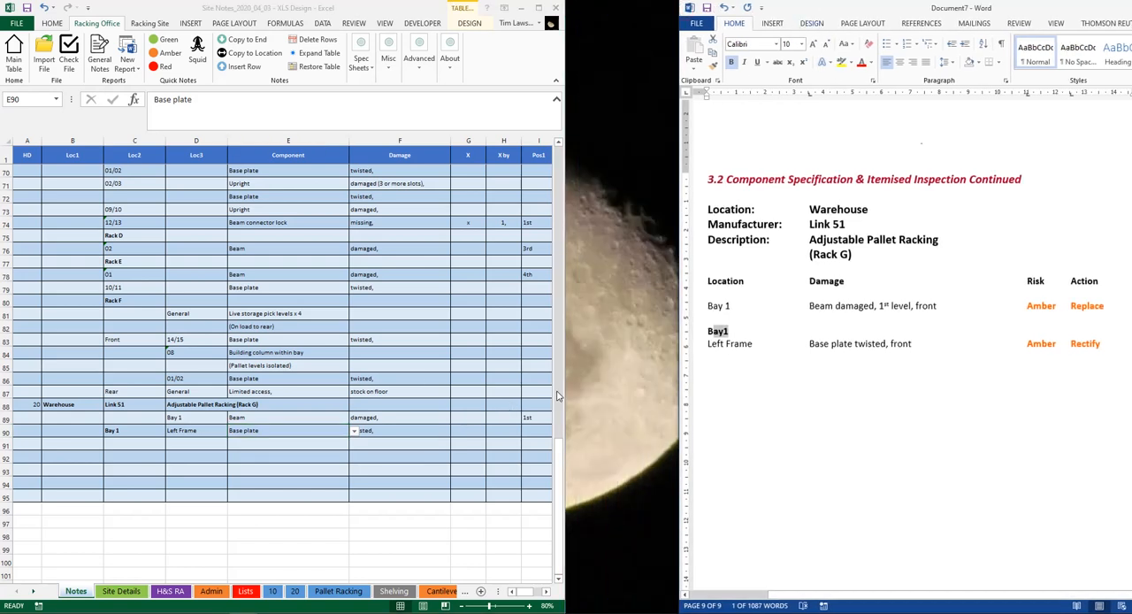
pyautogui.moveTo(566, 394); pyautogui.dragTo(736, 397)
pyautogui.click(656, 433)
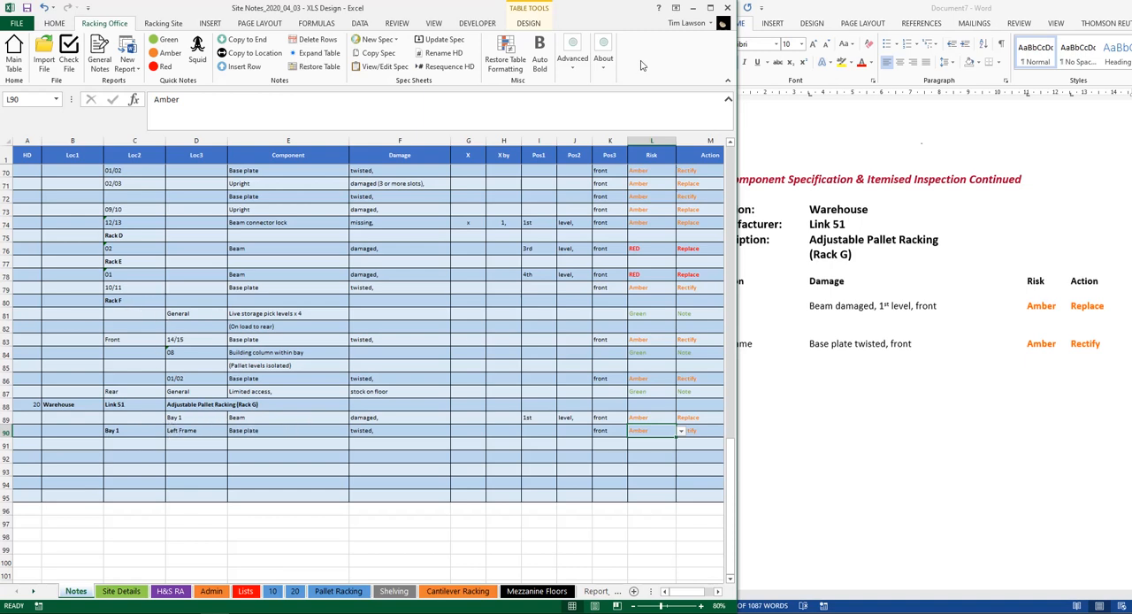
# Resize the workbook and report windows to sit side by side and close the Risk list without choosing an entry
pyautogui.moveTo(739, 68); pyautogui.dragTo(597, 73)
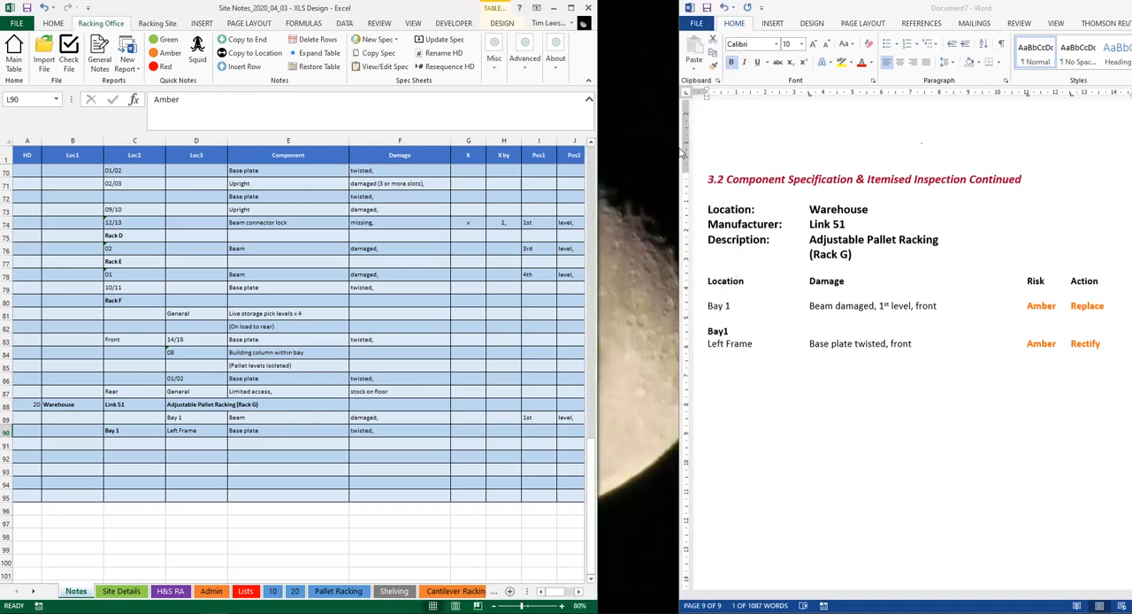
pyautogui.moveTo(681, 153); pyautogui.dragTo(598, 150)
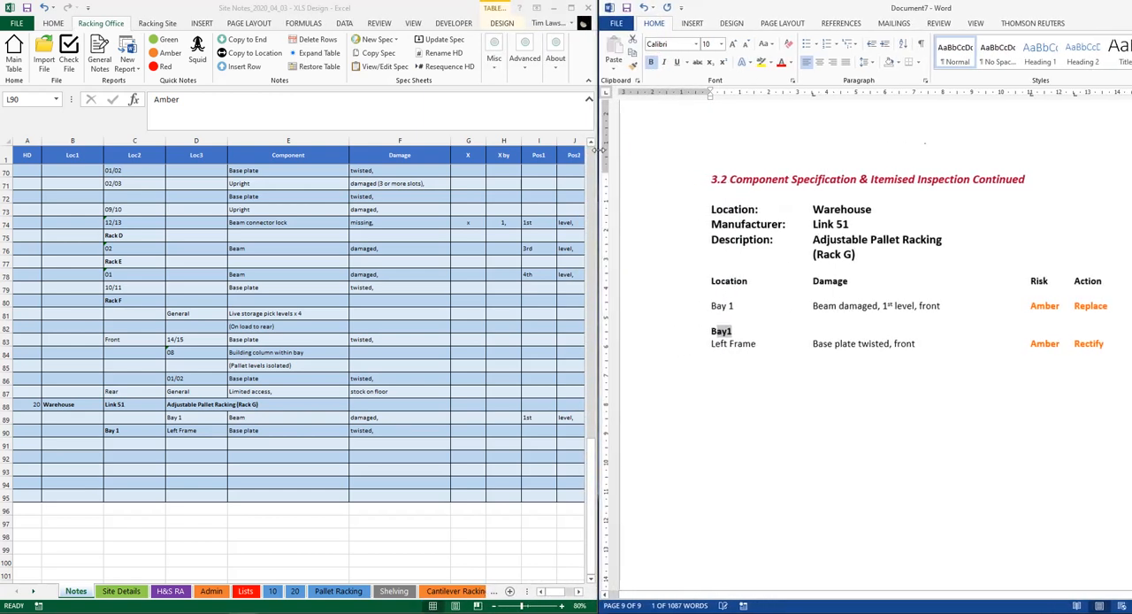
pyautogui.click(135, 449)
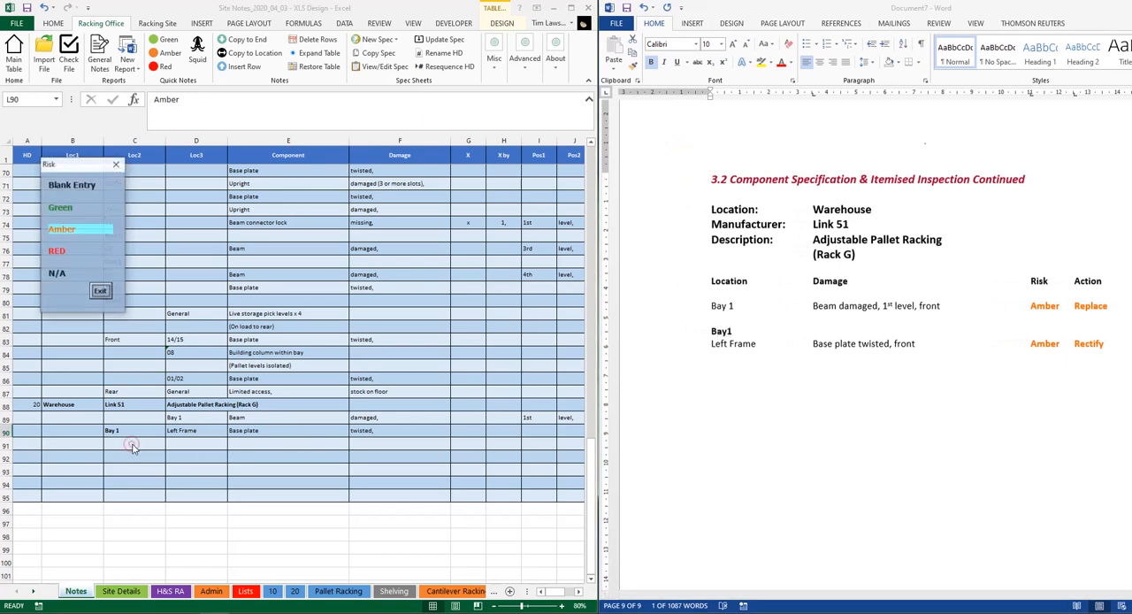
pyautogui.click(104, 291)
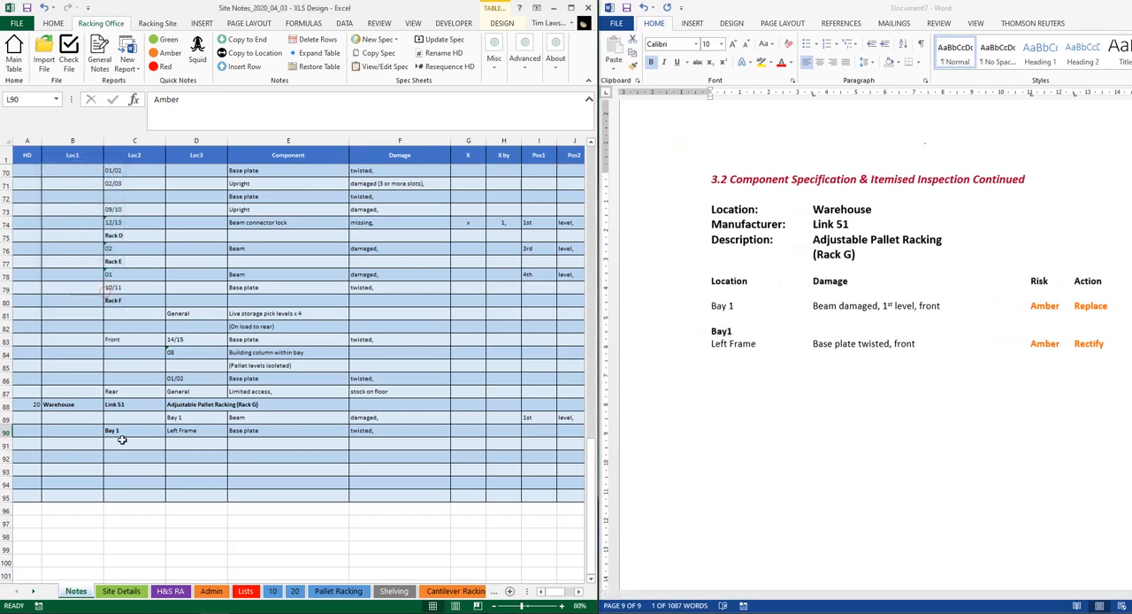
pyautogui.click(115, 444)
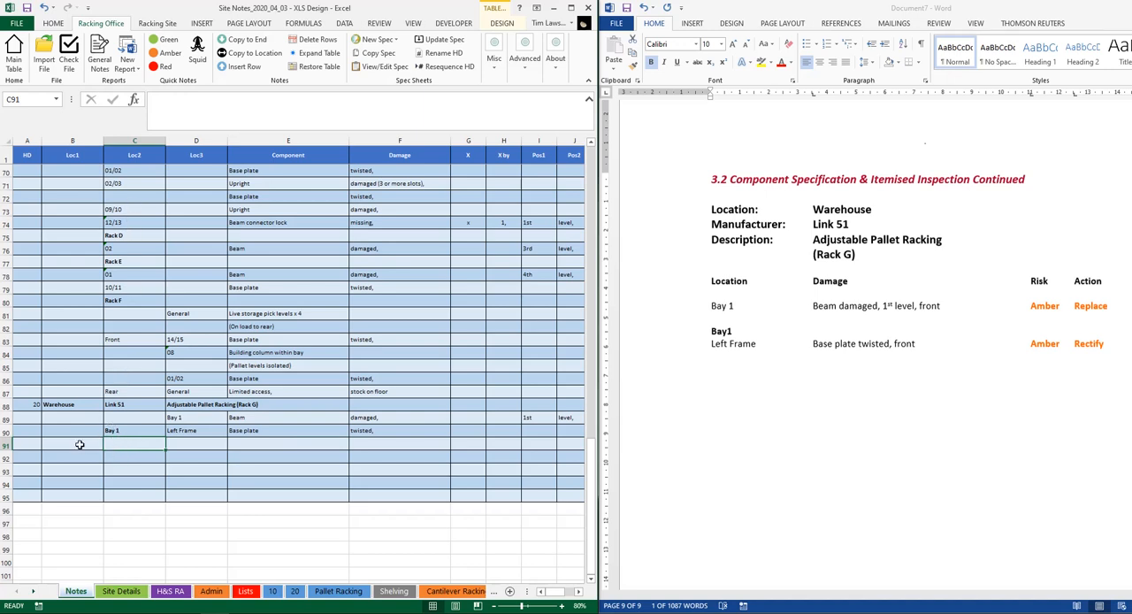
pyautogui.click(79, 444)
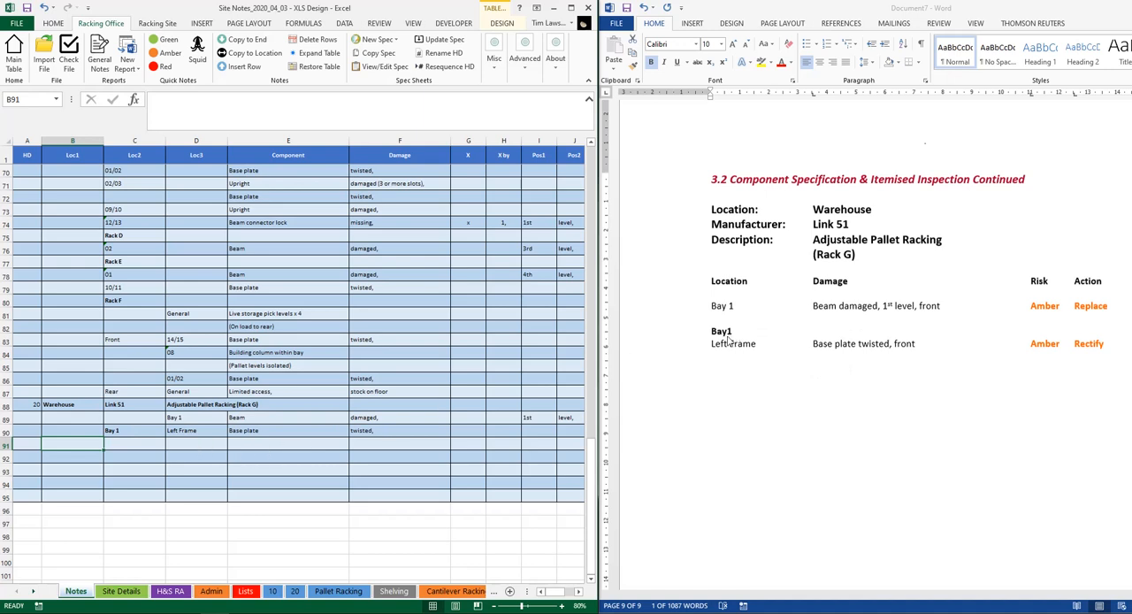
pyautogui.press('Up')
pyautogui.press('Right')
pyautogui.press('Right')
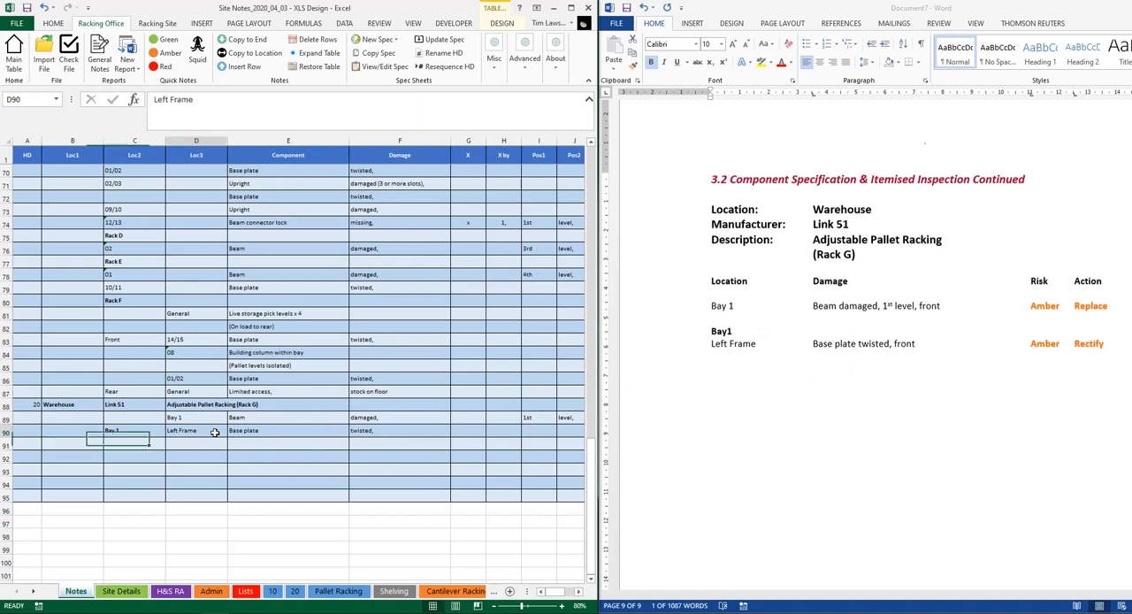
# Enter "Rear Face" as Loc1 in the empty row below the Left Frame note
pyautogui.click(96, 443)
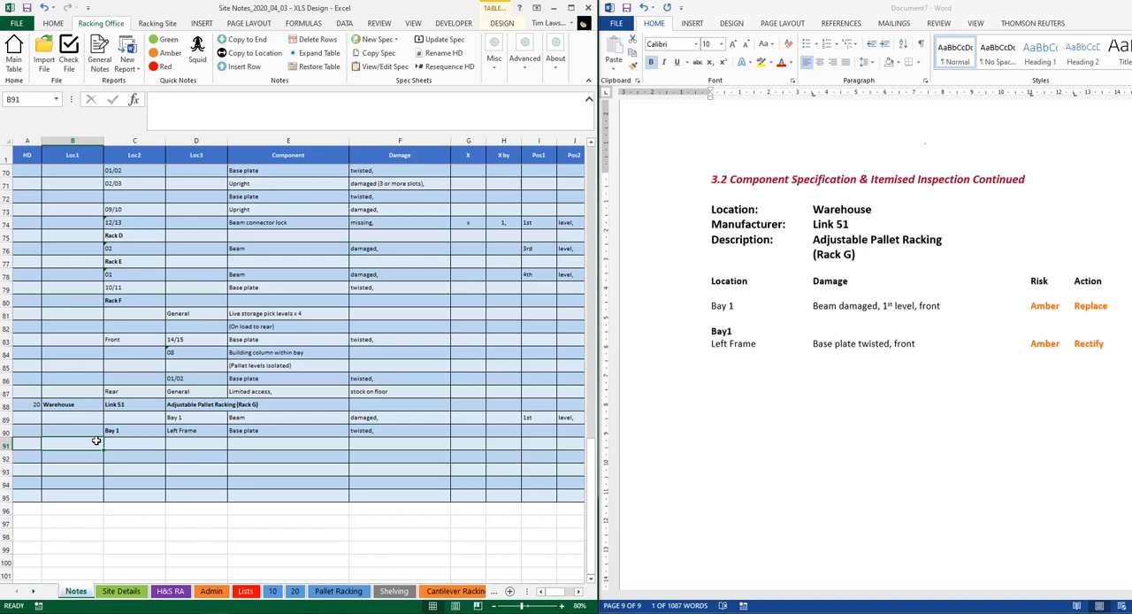
pyautogui.write('R')
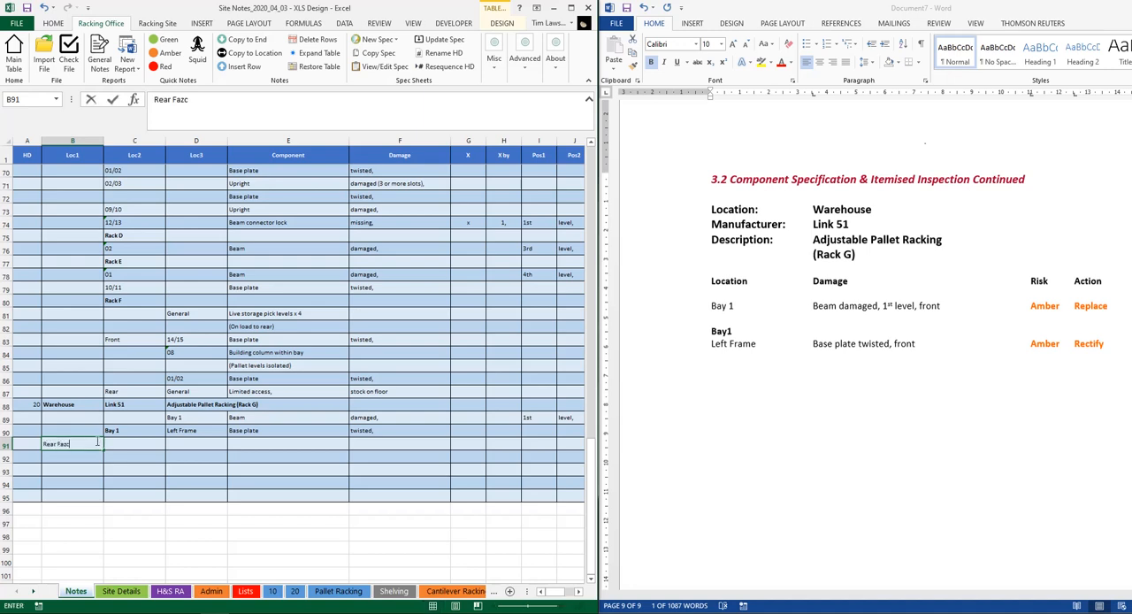
pyautogui.write('ear Face')
pyautogui.press('Tab')
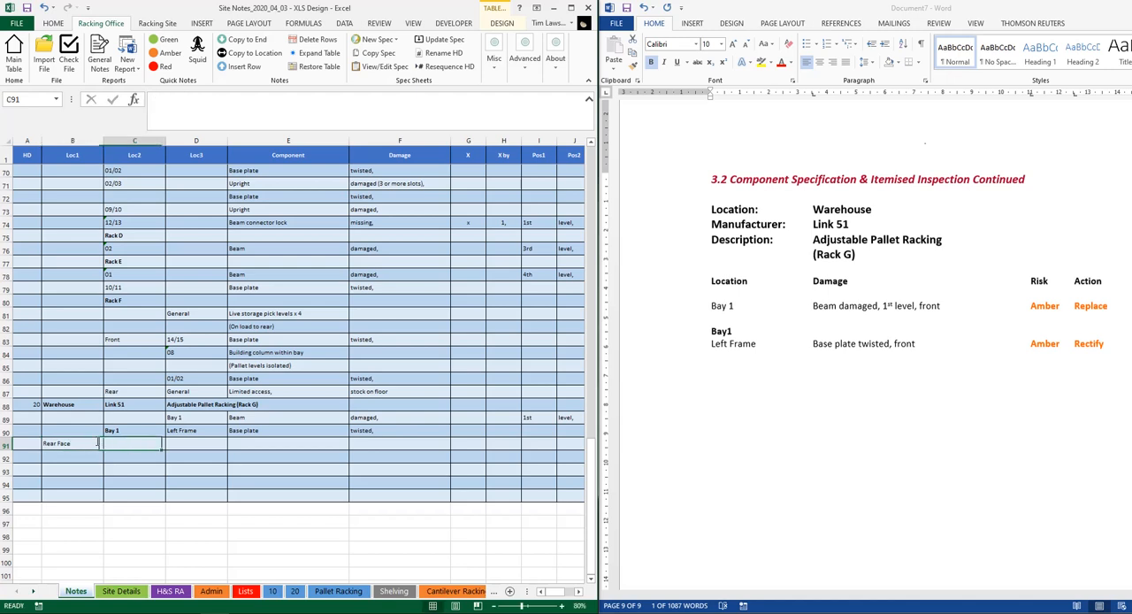
# Enter "Bay 1" as Loc2 and "Left Frame" as Loc3 in the Rear Face row
pyautogui.write('Bay 1')
pyautogui.press('Tab')
pyautogui.write('L')
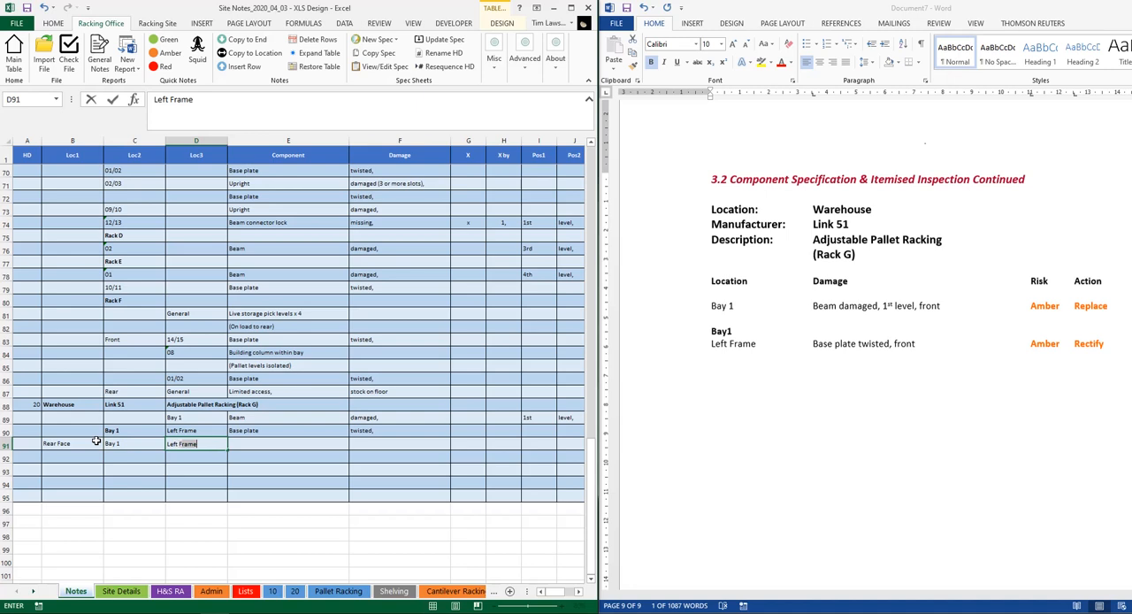
pyautogui.write('eft')
pyautogui.press('BackSpace')
pyautogui.click(72, 443)
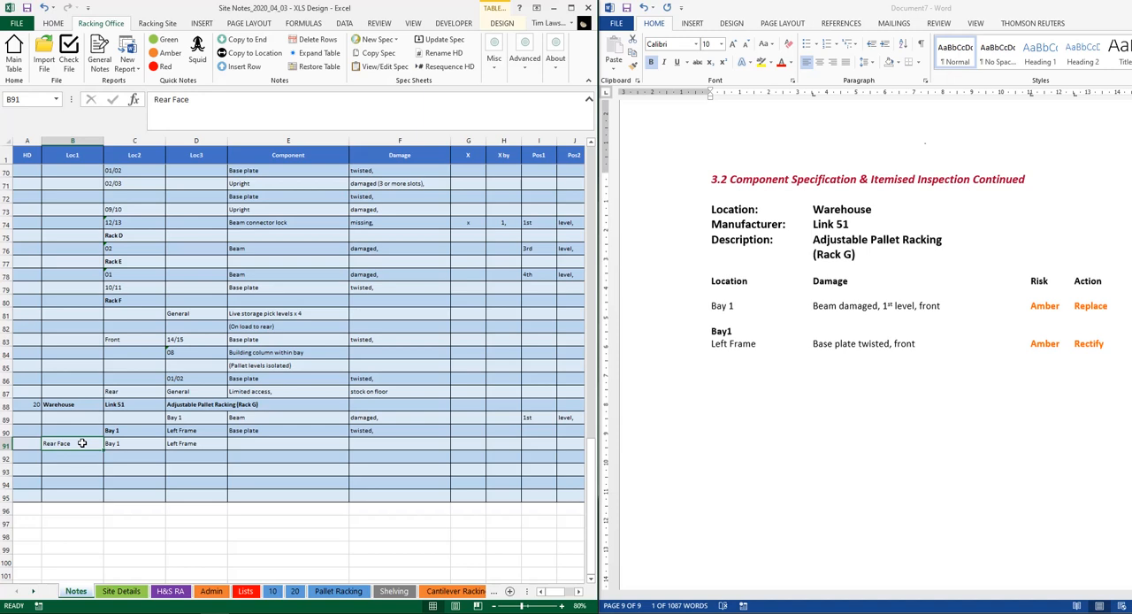
# Make the Rear Face and Bay 1 entries of the new note row bold
pyautogui.click(128, 445)
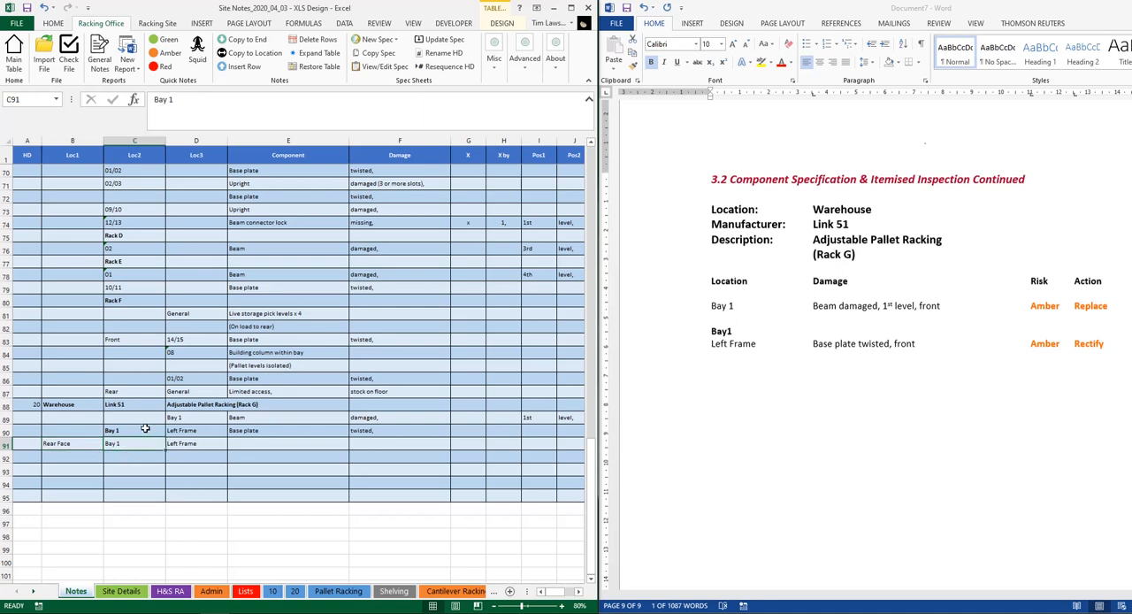
pyautogui.click(144, 430)
pyautogui.moveTo(87, 444); pyautogui.dragTo(115, 445)
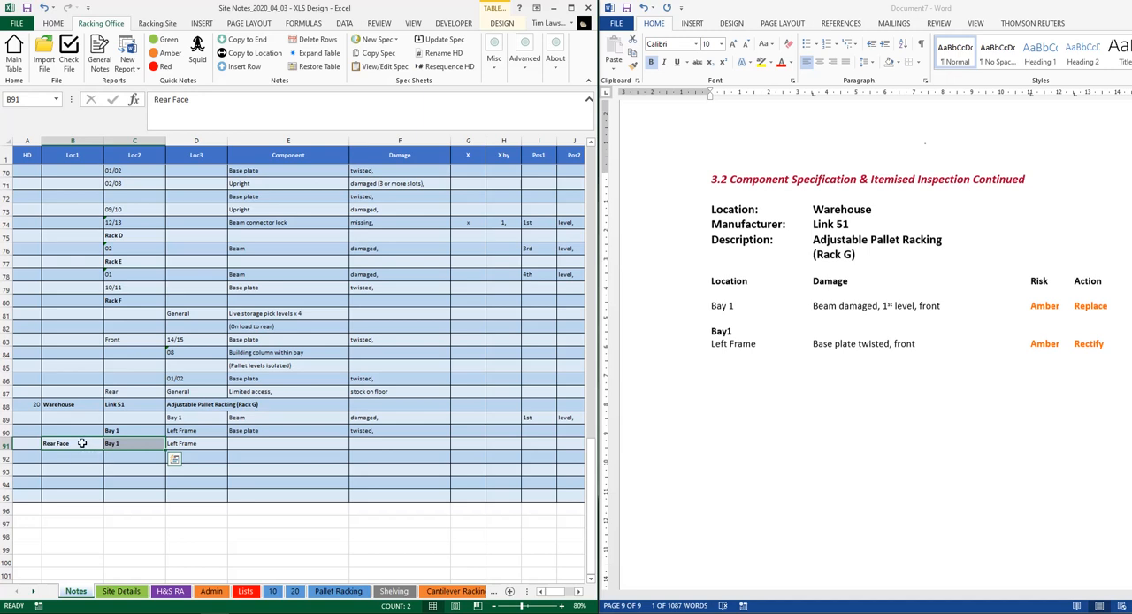
pyautogui.click(84, 444)
pyautogui.click(82, 458)
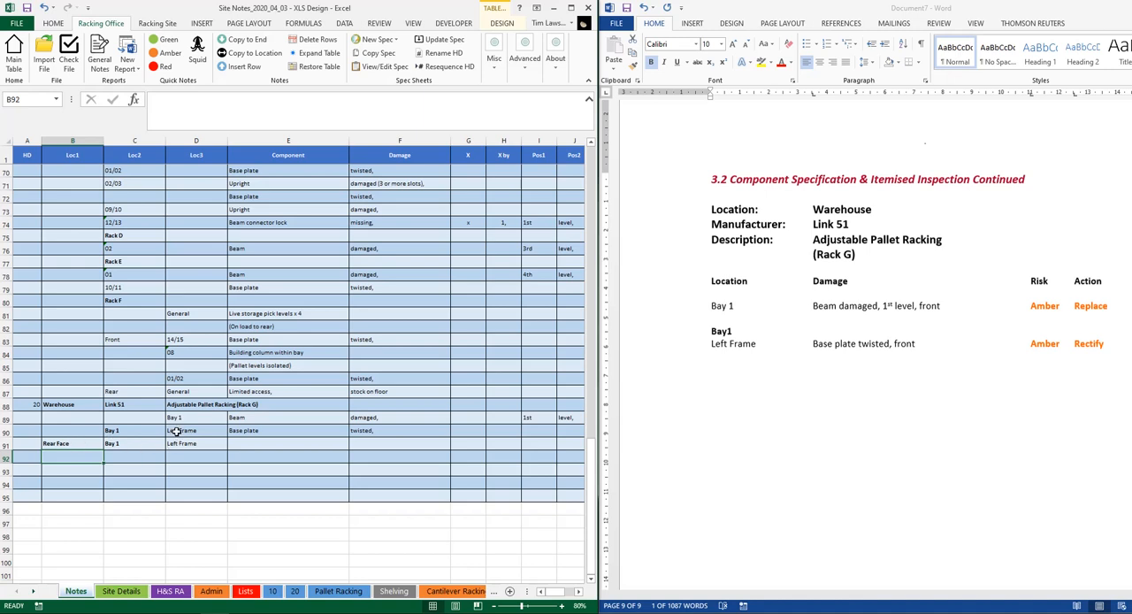
# Create a new full report with the Adjustable Pallet Racking introduction, closing the old report document without saving it
pyautogui.click(111, 77)
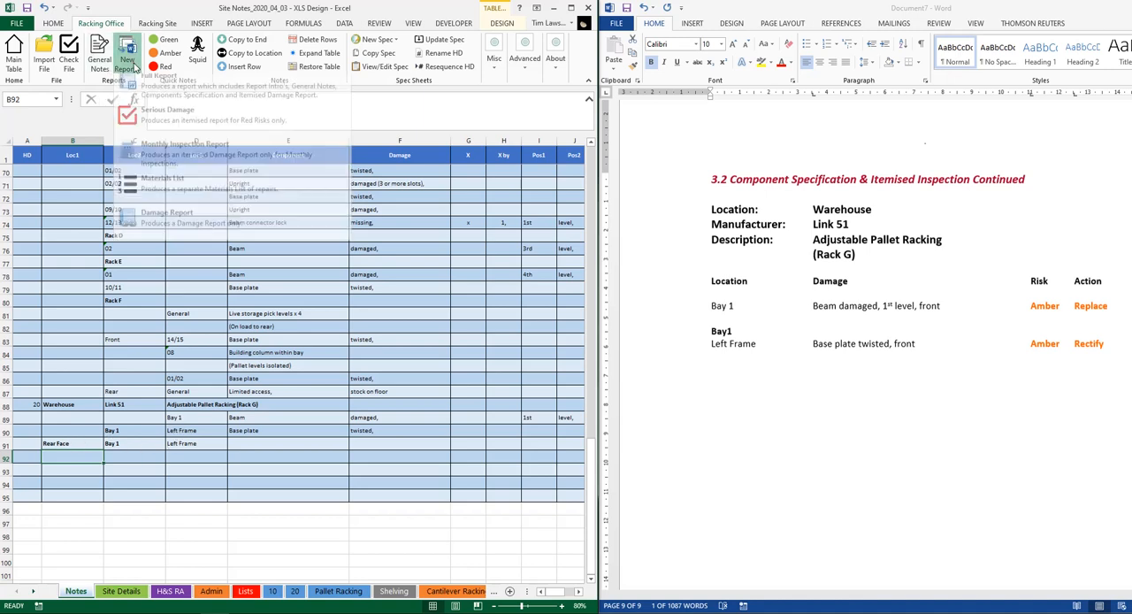
pyautogui.click(156, 81)
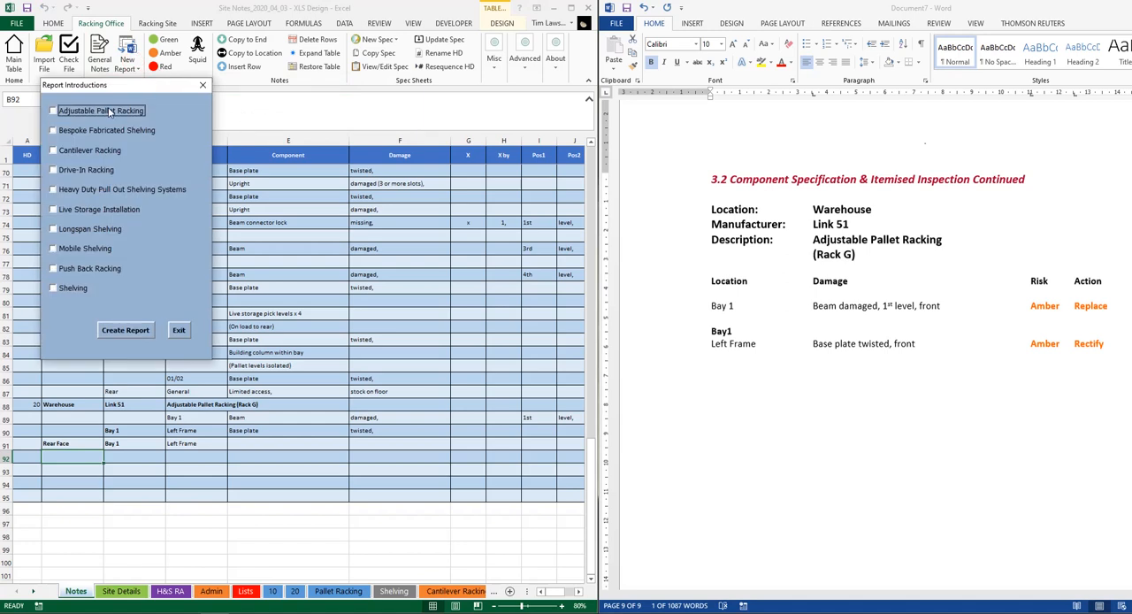
pyautogui.moveTo(1057, 5); pyautogui.dragTo(908, 14)
pyautogui.click(1086, 7)
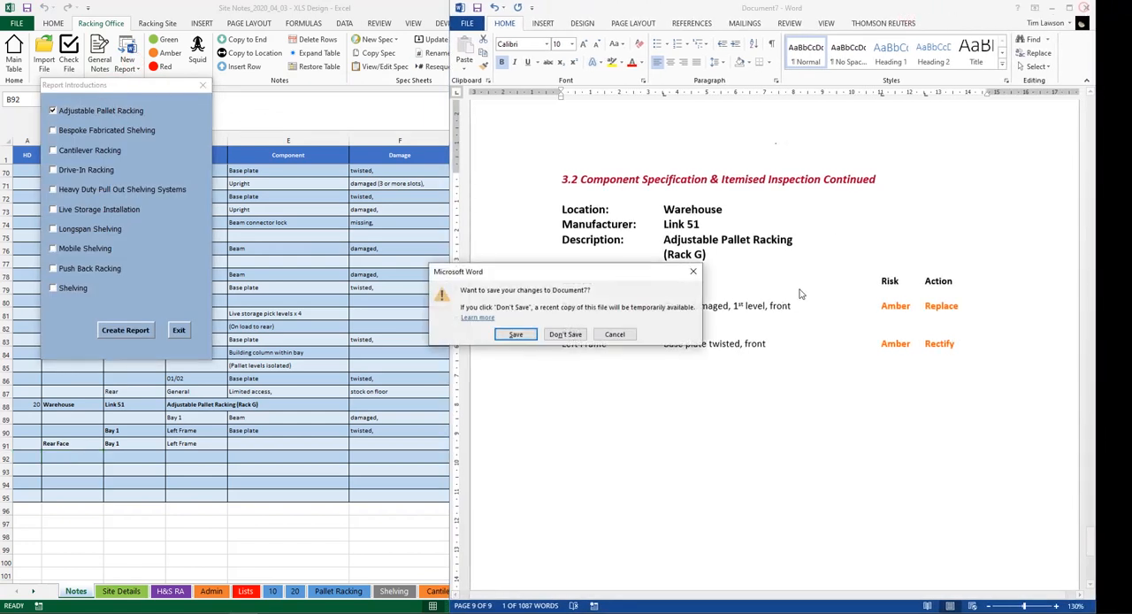
pyautogui.click(565, 334)
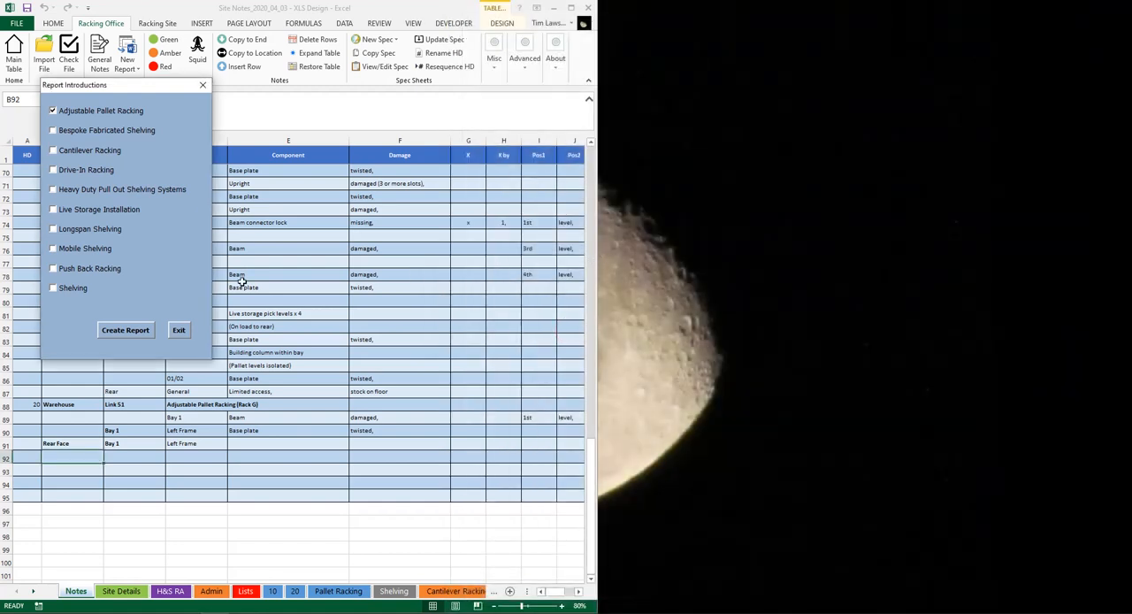
pyautogui.click(116, 328)
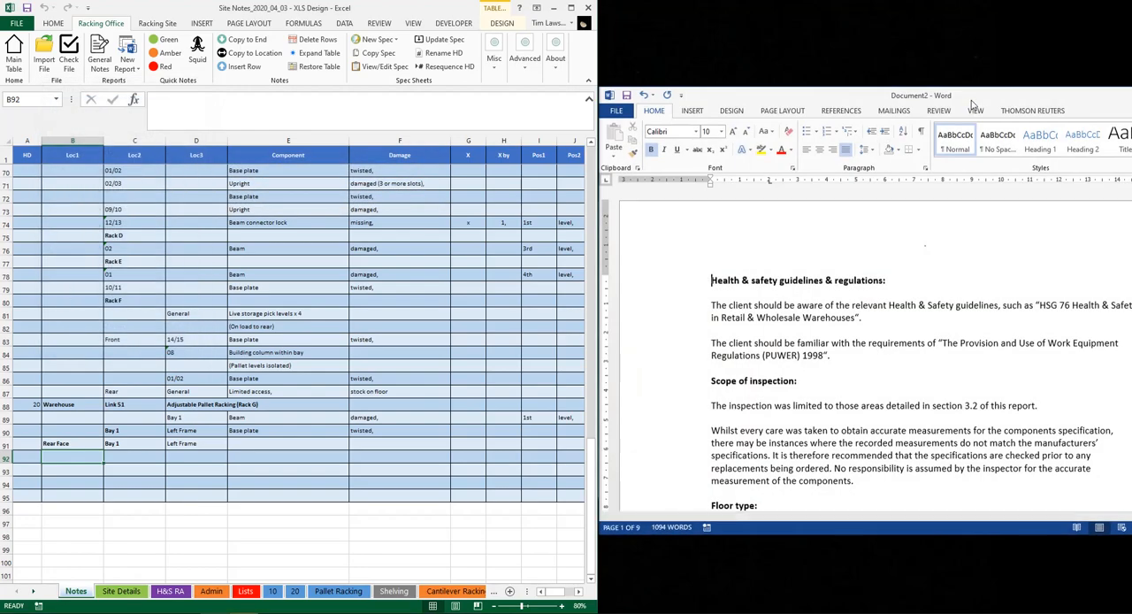
# Place the new report beside the workbook and compare its last-page Rear Face and Bay 1 headings with the note row
pyautogui.moveTo(973, 104); pyautogui.dragTo(1126, 550)
pyautogui.click(78, 454)
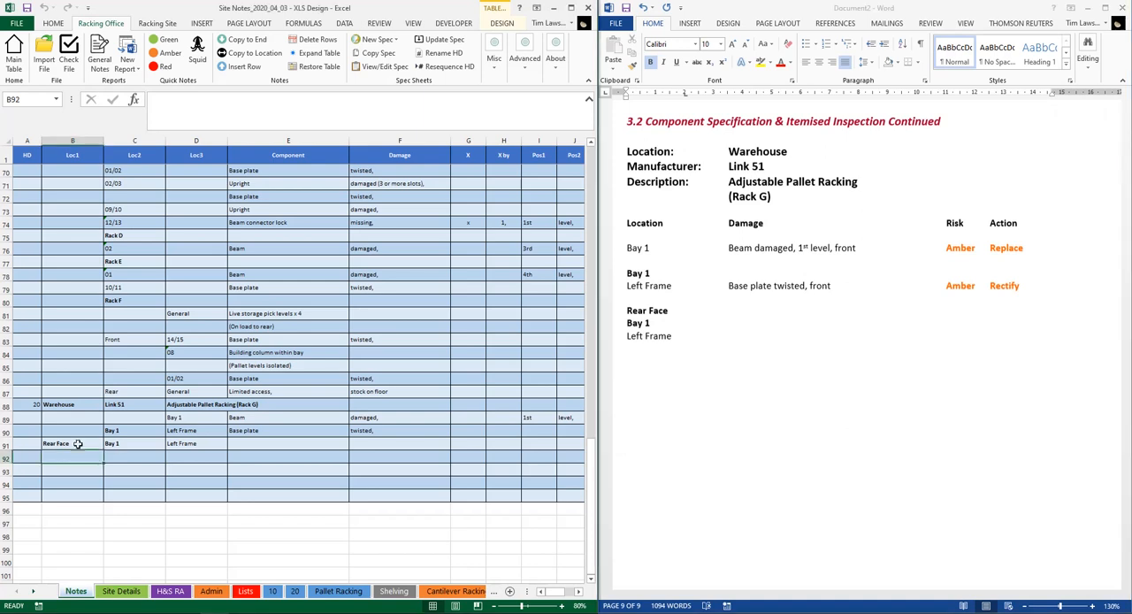
pyautogui.click(113, 446)
pyautogui.click(89, 446)
pyautogui.click(117, 446)
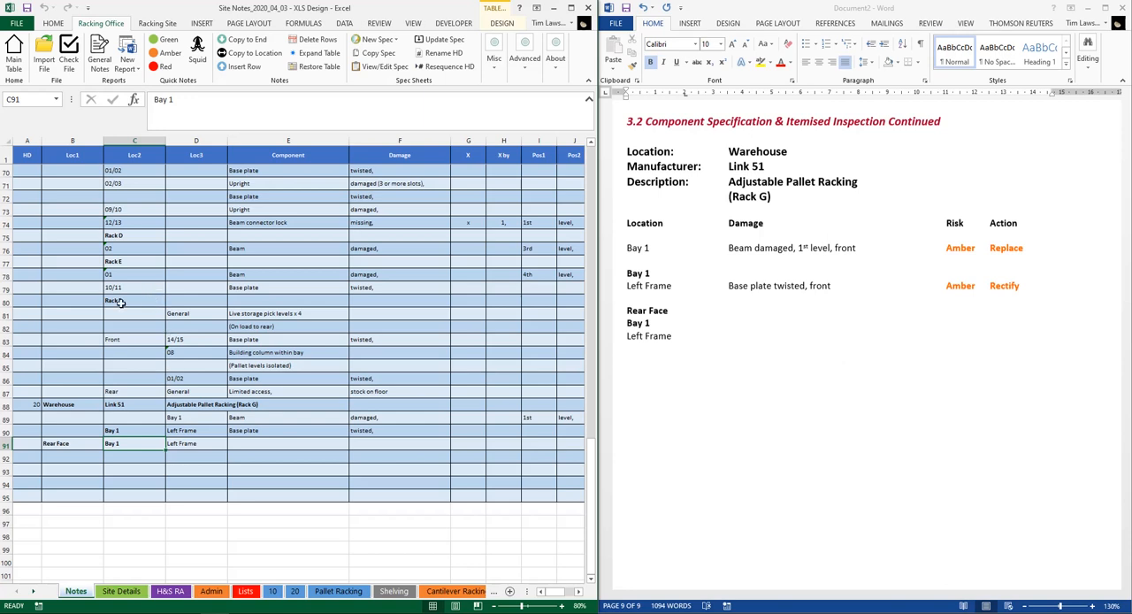
# Examine the Rack F heading row, checking its location cells and its Component cell
pyautogui.moveTo(78, 303); pyautogui.dragTo(174, 302)
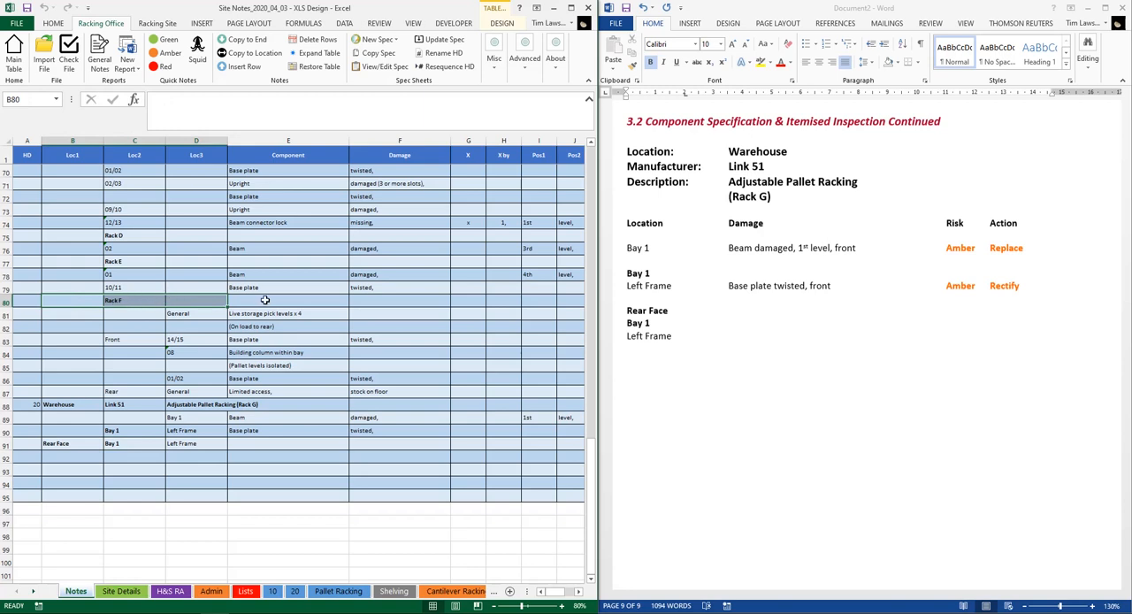
pyautogui.click(265, 301)
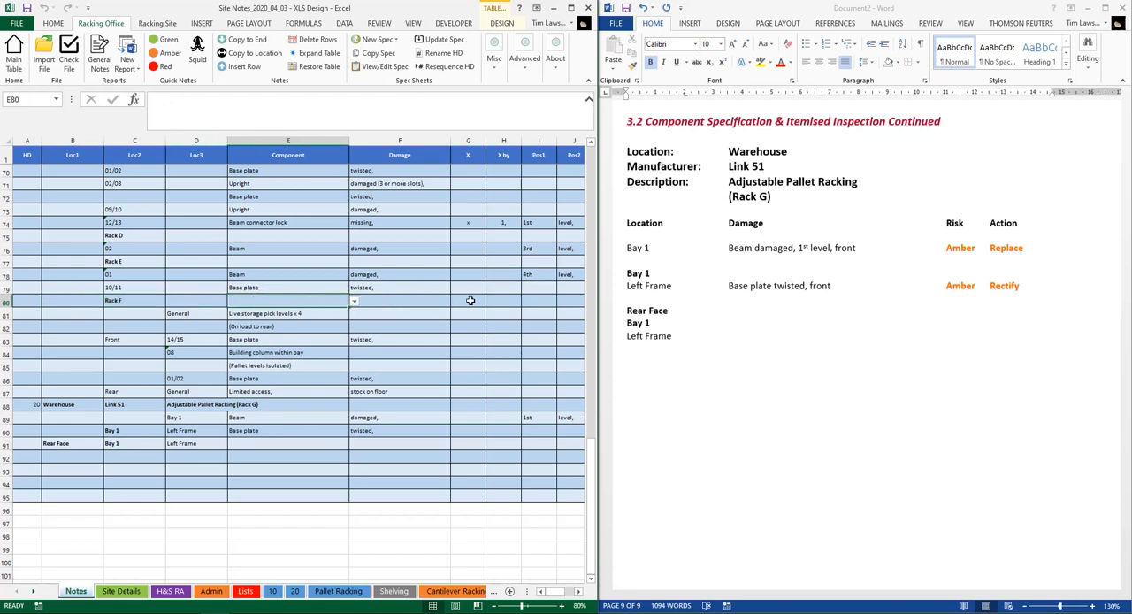
pyautogui.click(141, 301)
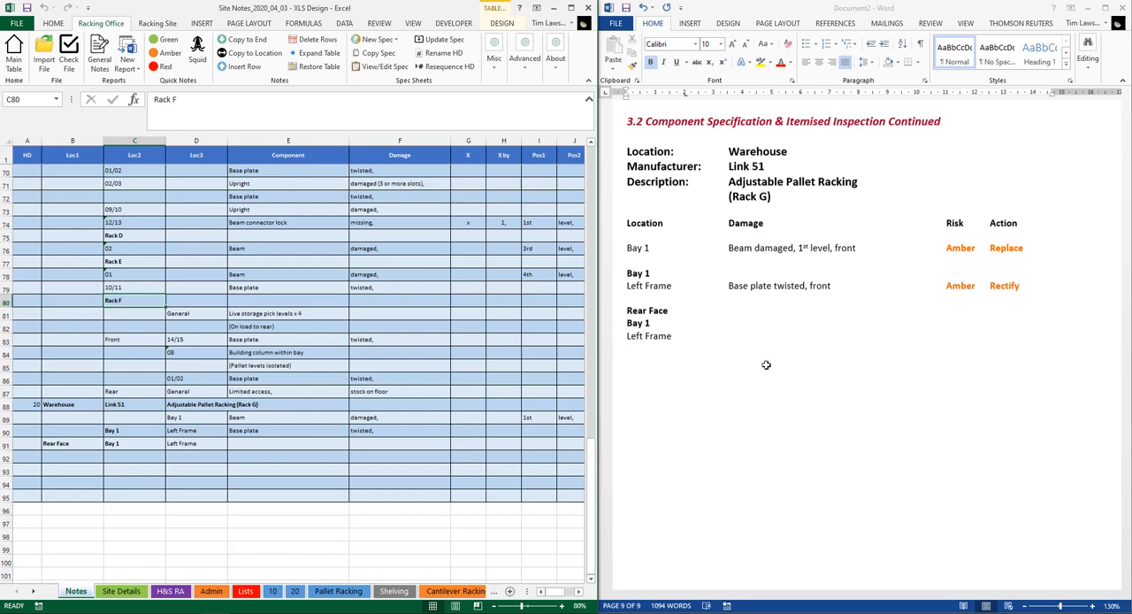
# Compare the General notes at the start of the table with the Racks A to F section of the report
pyautogui.scroll(20, 258, 295)
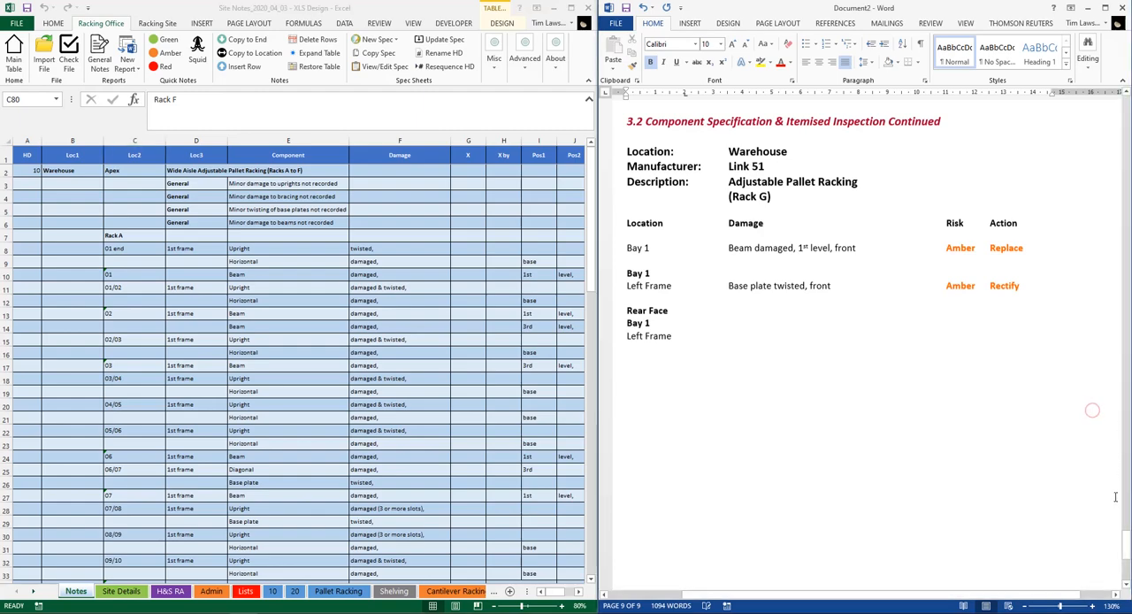
pyautogui.moveTo(1125, 544); pyautogui.dragTo(1127, 285)
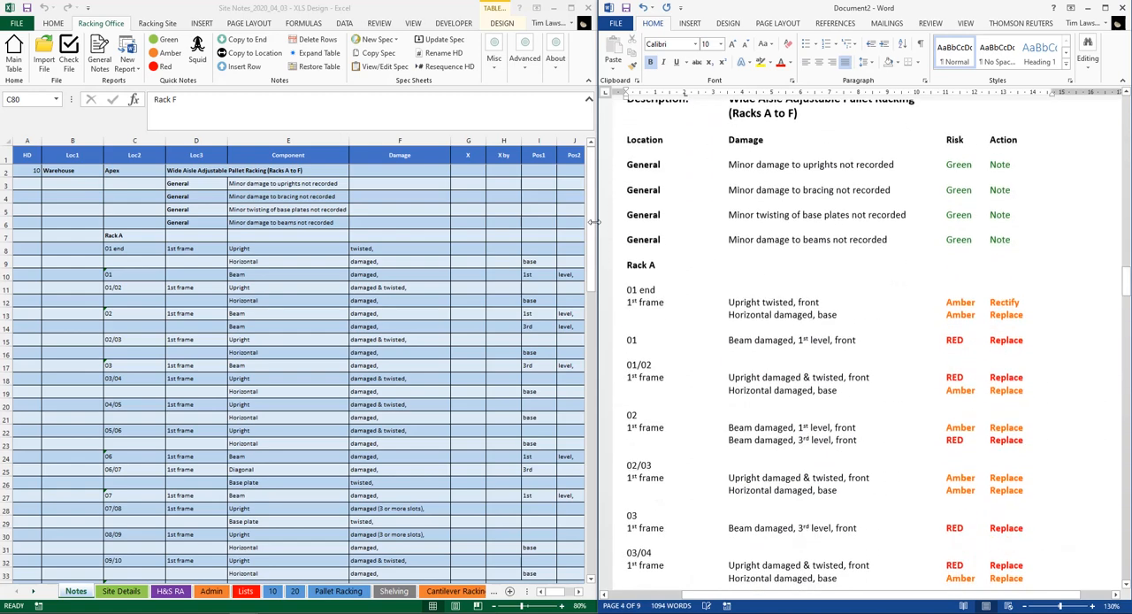
pyautogui.click(210, 187)
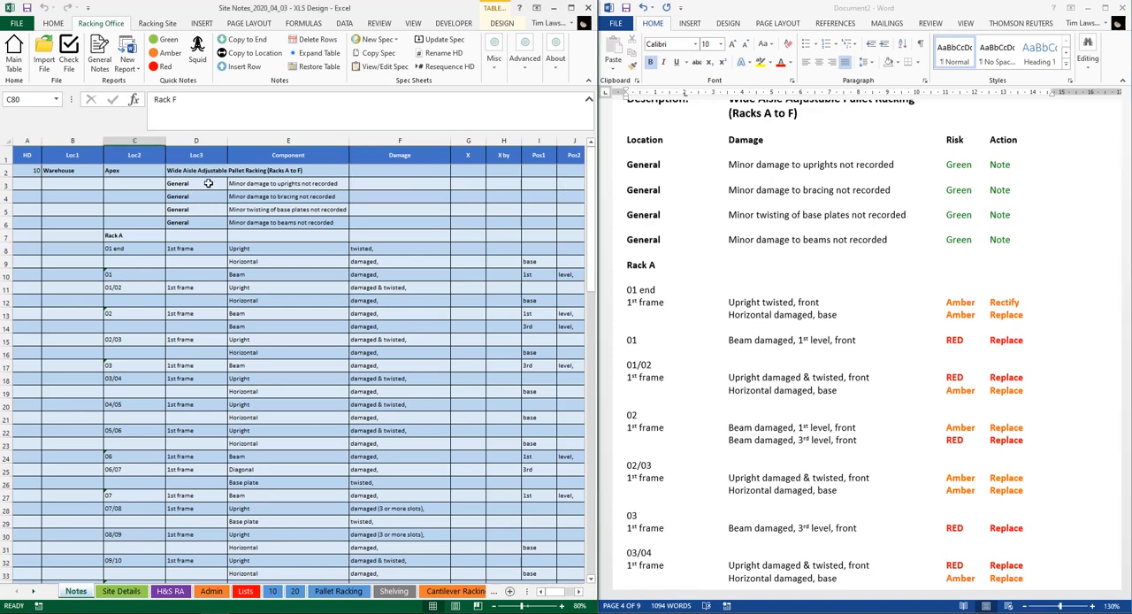
pyautogui.click(186, 167)
pyautogui.moveTo(198, 182); pyautogui.dragTo(203, 222)
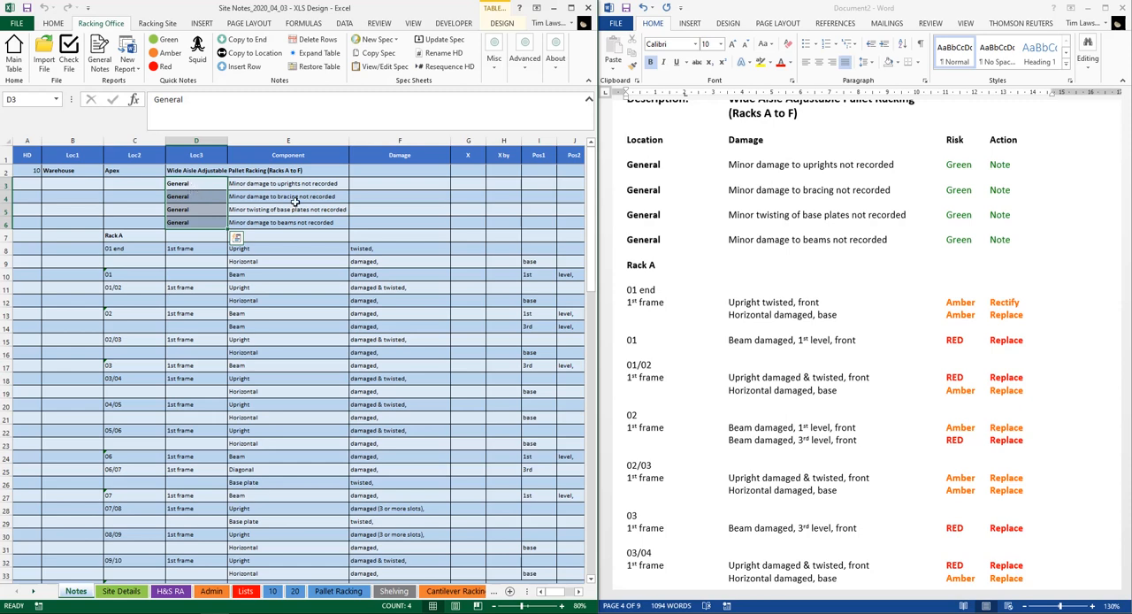
pyautogui.click(696, 180)
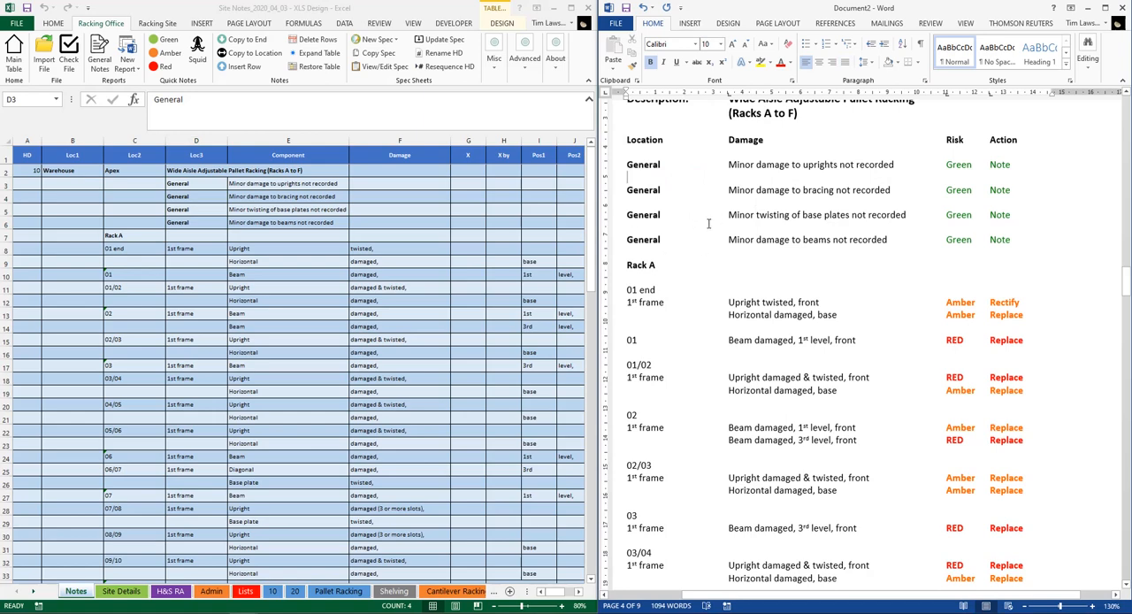
# Compare the Rack A heading and the 01 end entry in the notes with their layout in the report
pyautogui.click(134, 235)
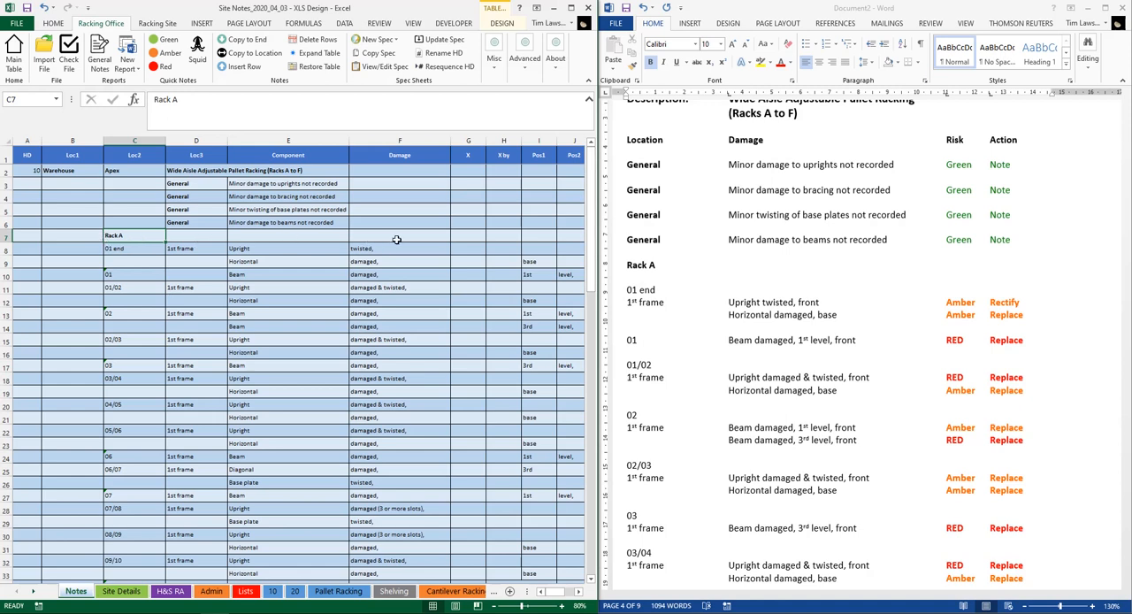
pyautogui.doubleClick(653, 278)
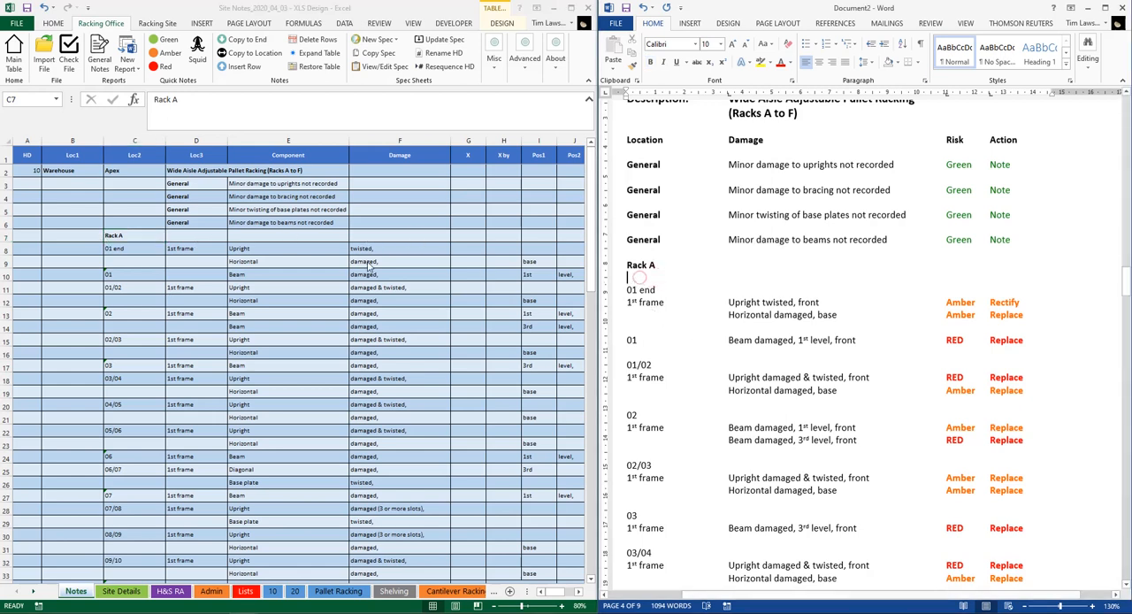
pyautogui.click(126, 250)
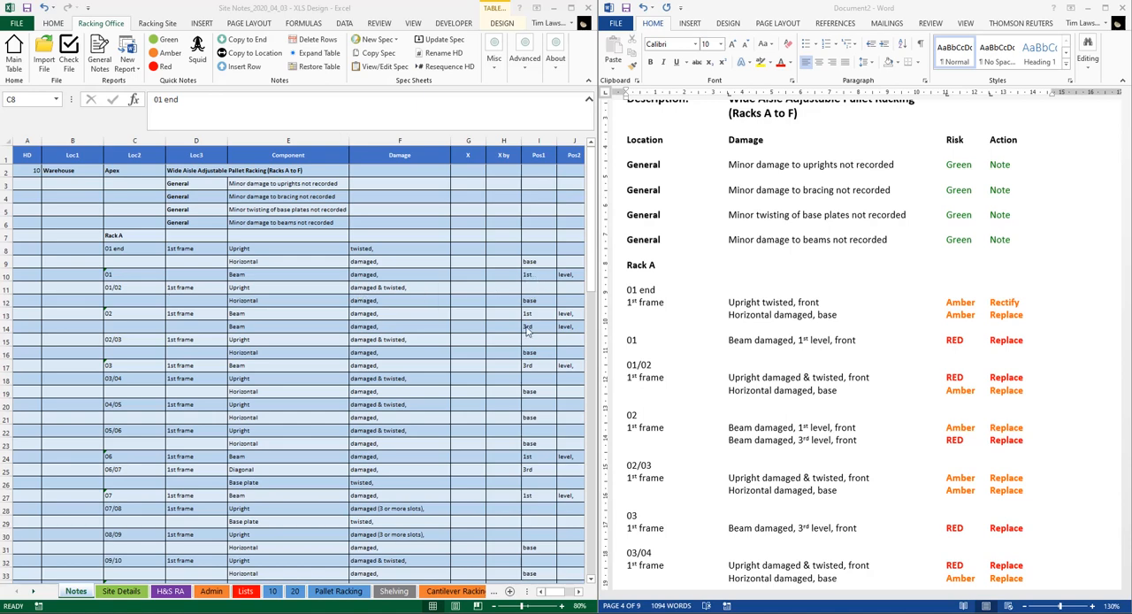
# Examine the Loc2 pick list for the 01 end entry and close it without choosing an entry
pyautogui.click(201, 314)
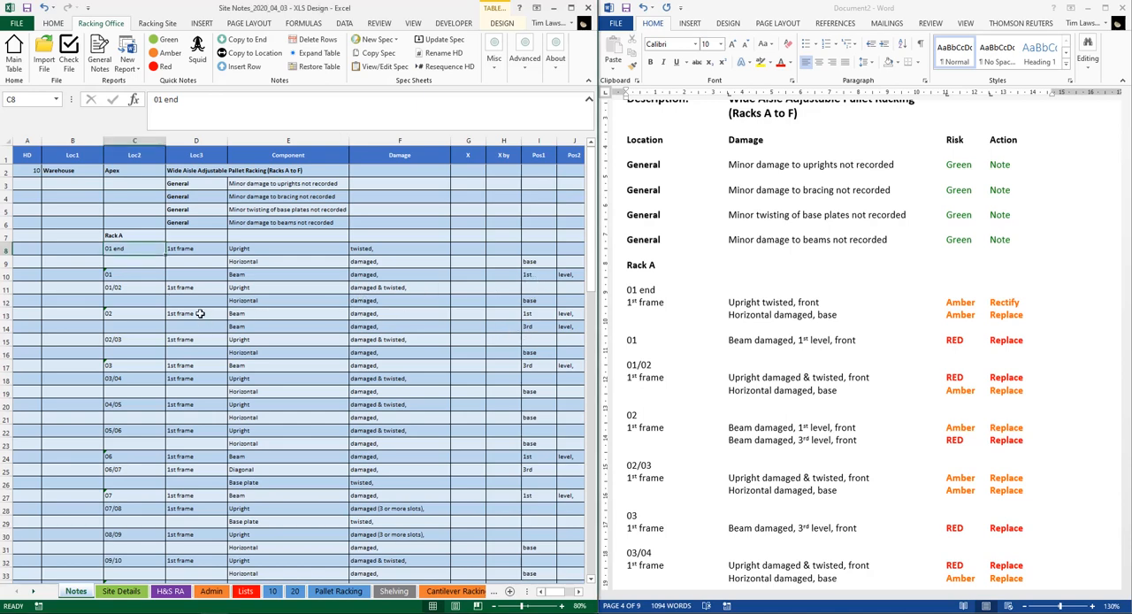
pyautogui.hotkey('ctrl', 'l')
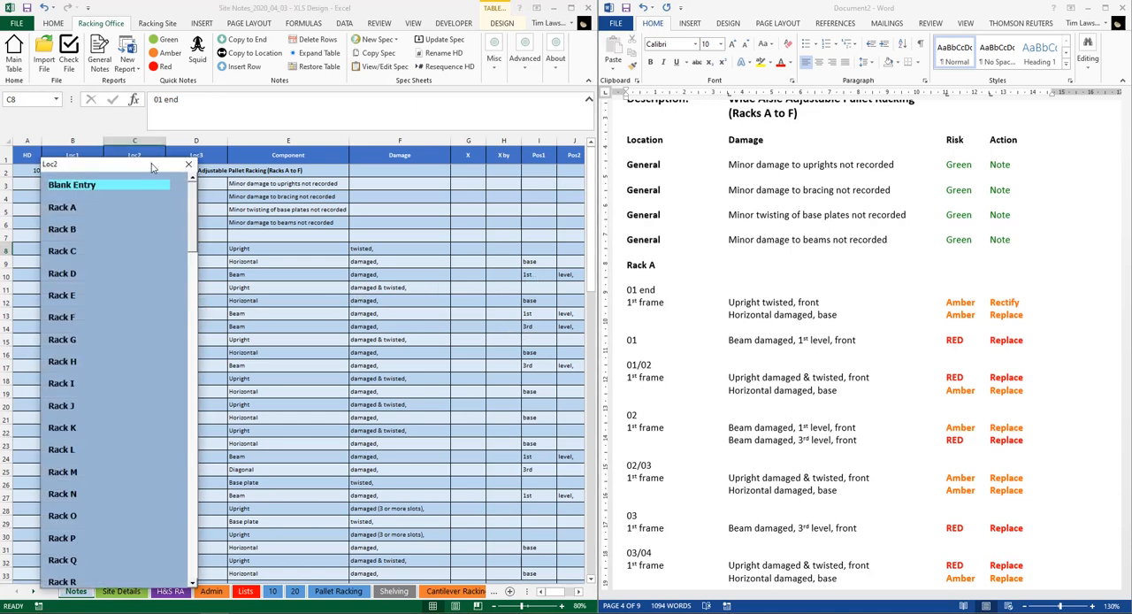
pyautogui.moveTo(152, 168); pyautogui.dragTo(404, 61)
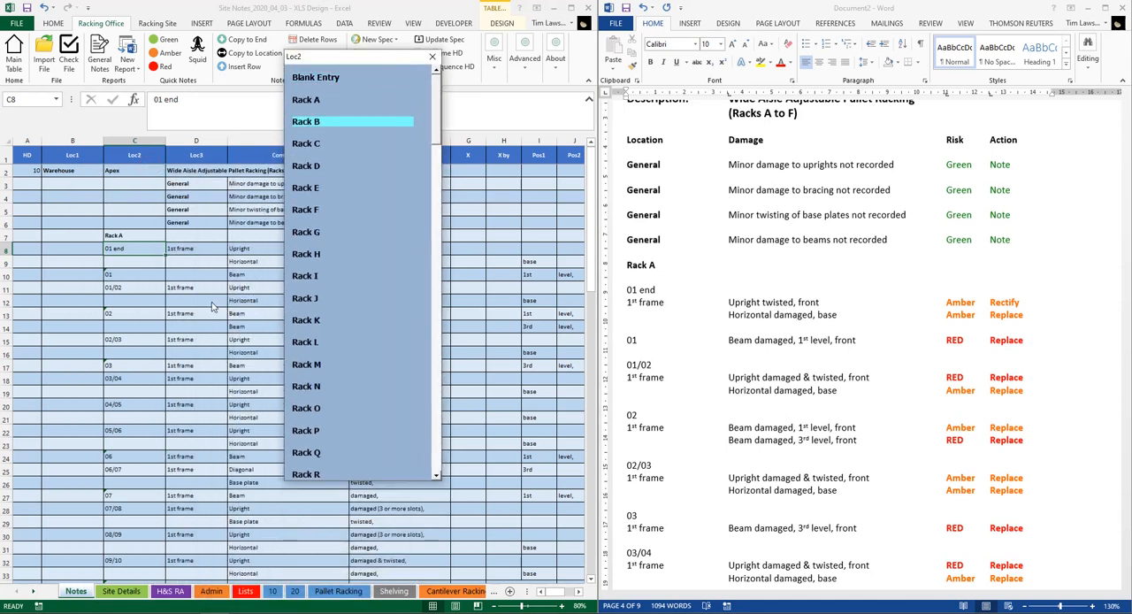
pyautogui.moveTo(436, 107)
pyautogui.mouseDown()
pyautogui.moveTo(445, 441)
pyautogui.moveTo(432, 91)
pyautogui.mouseUp()
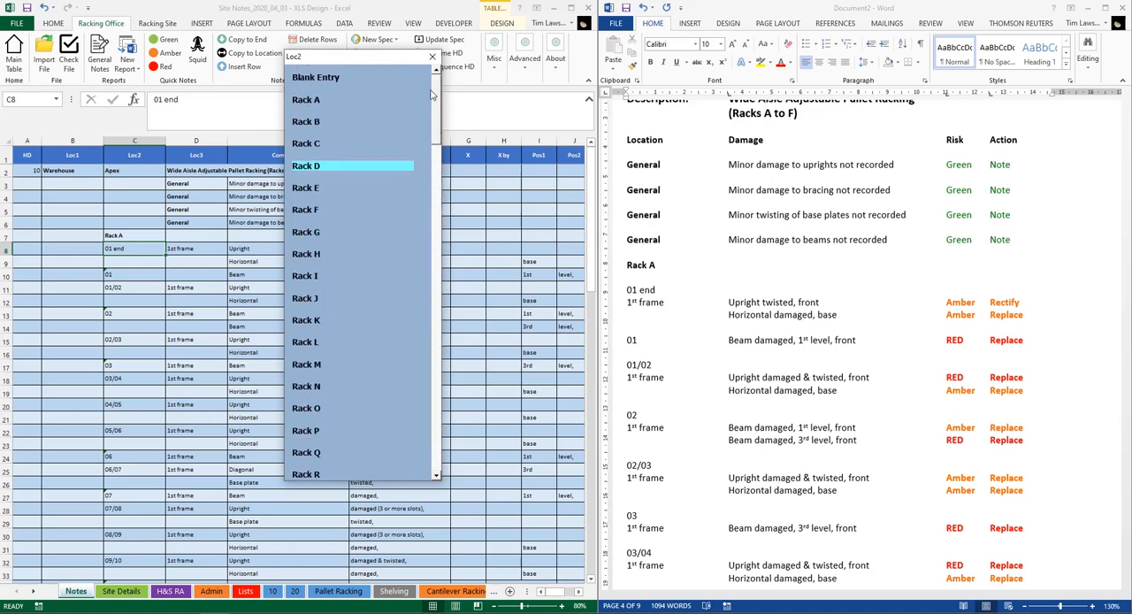
pyautogui.click(432, 57)
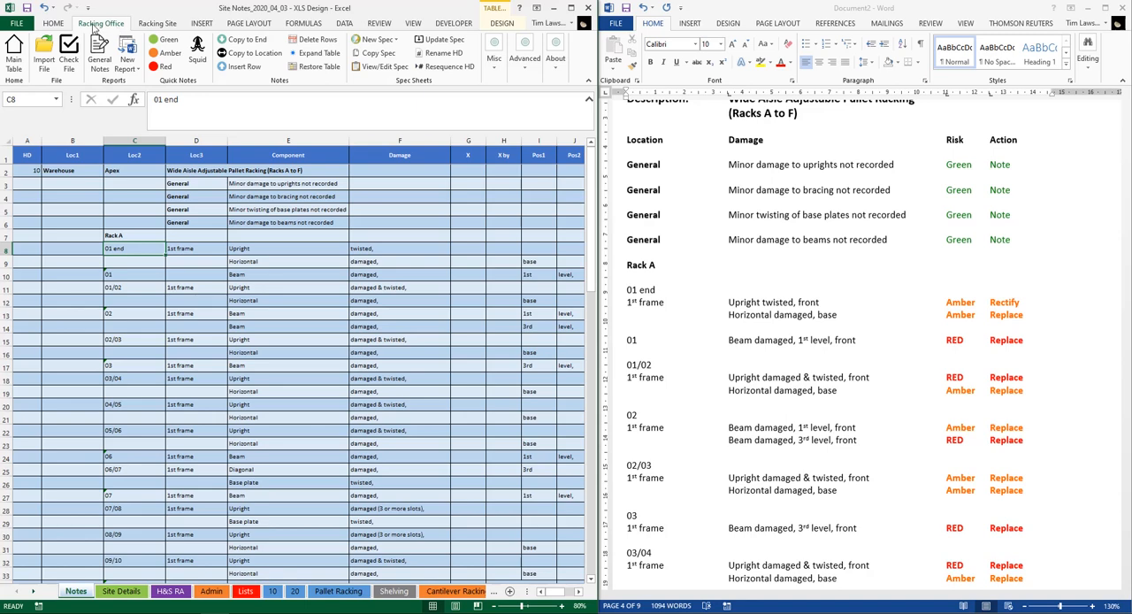
# Maximise the workbook, open the lists for editing and insert a table row above General in the Location3 list
pyautogui.click(571, 8)
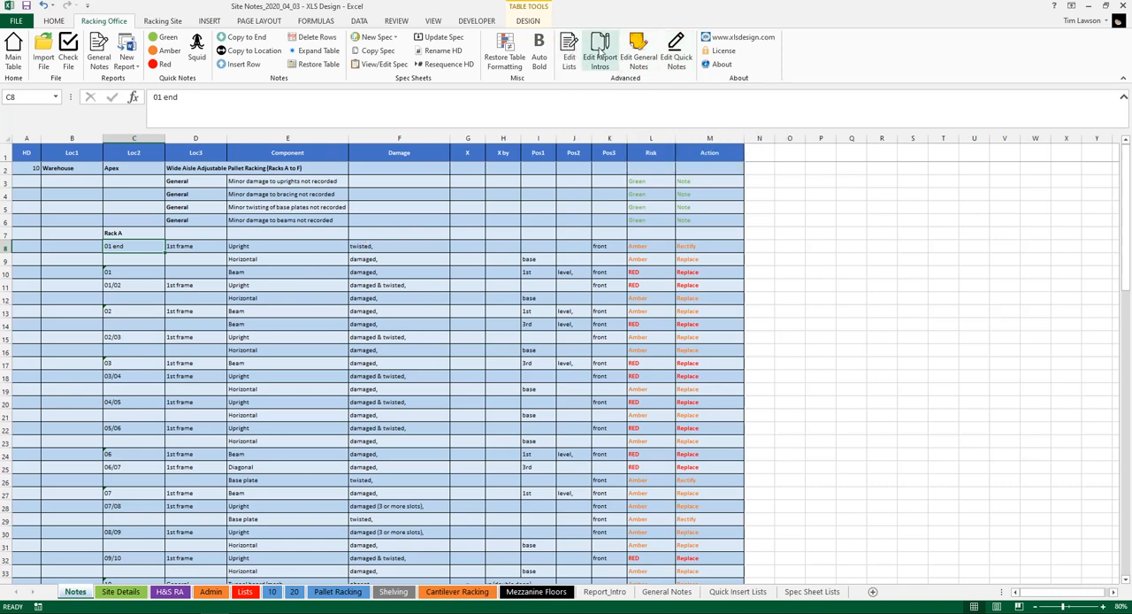
pyautogui.click(569, 55)
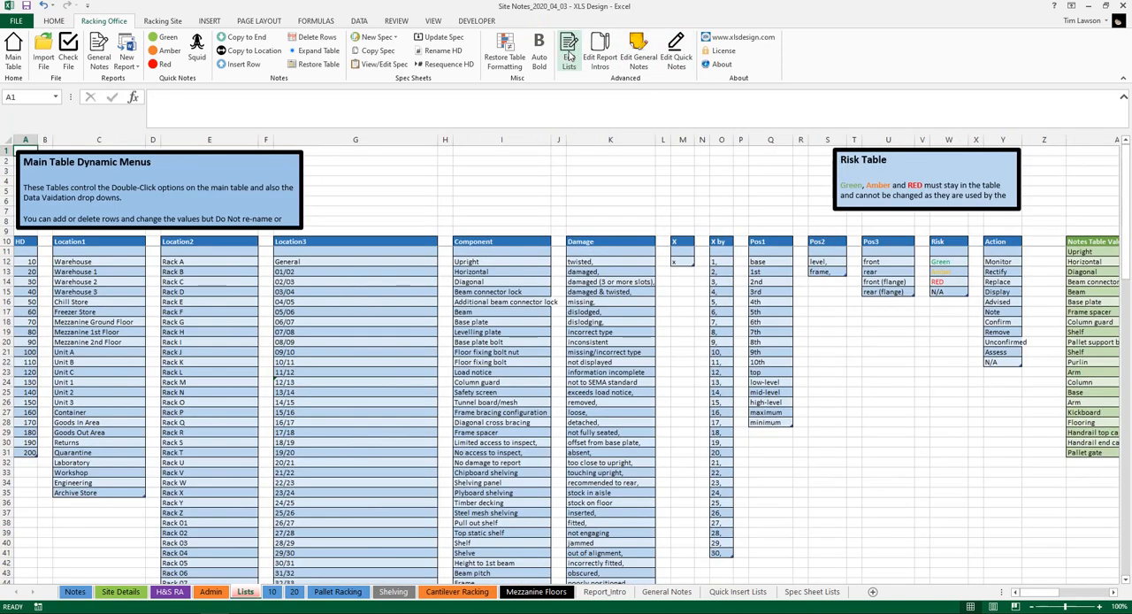
pyautogui.click(309, 262)
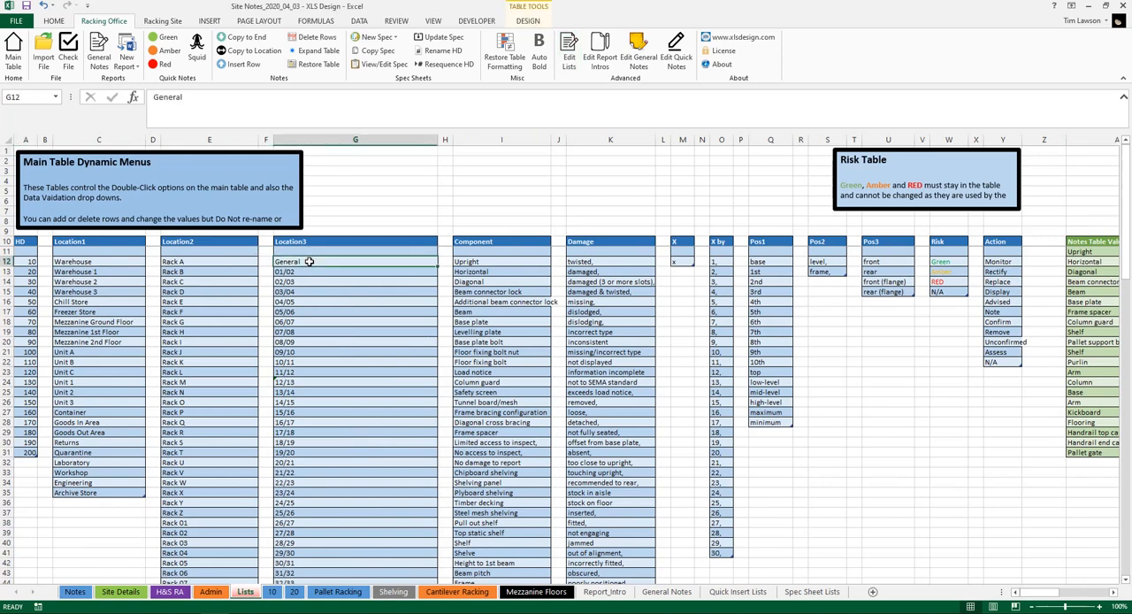
pyautogui.rightClick(308, 262)
pyautogui.moveTo(362, 364)
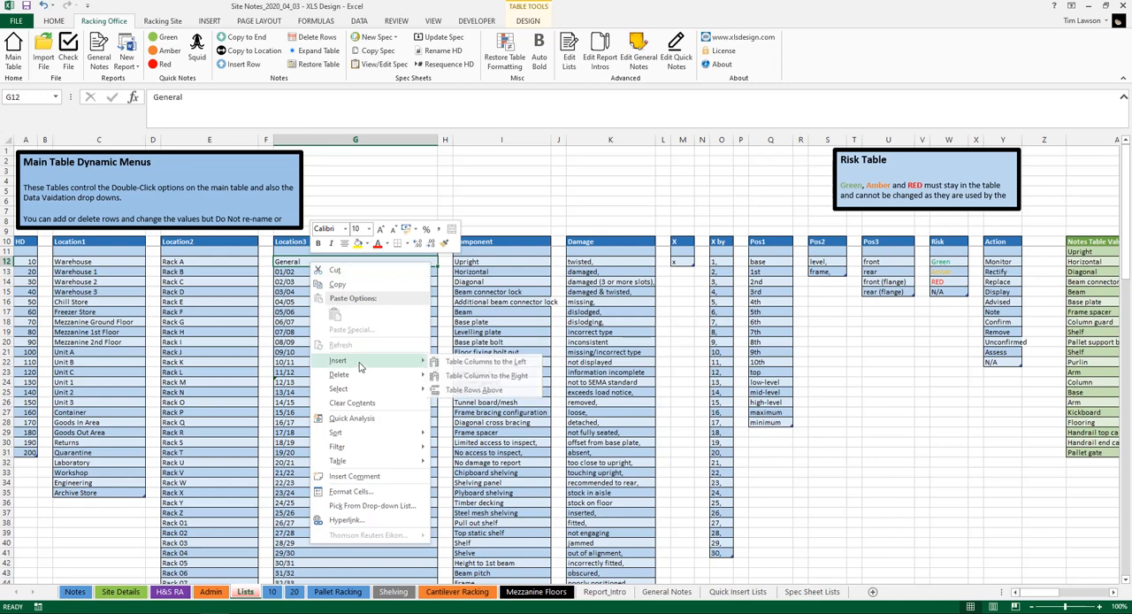
pyautogui.click(479, 389)
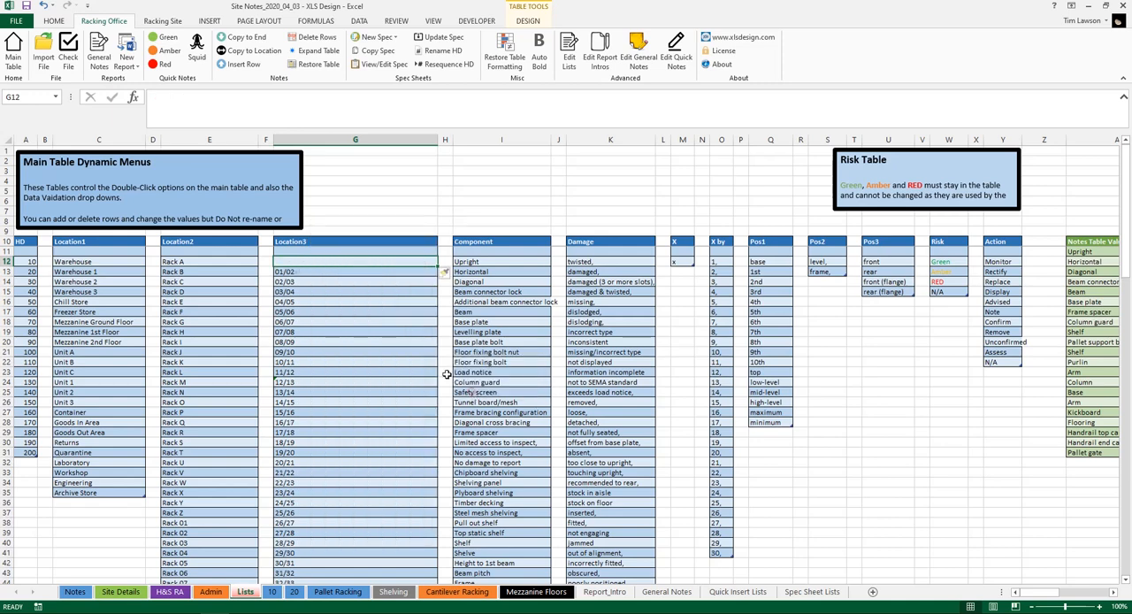
# Enter "1st Frame" in the blank row above General in the Location3 list
pyautogui.doubleClick(307, 260)
pyautogui.write('1s')
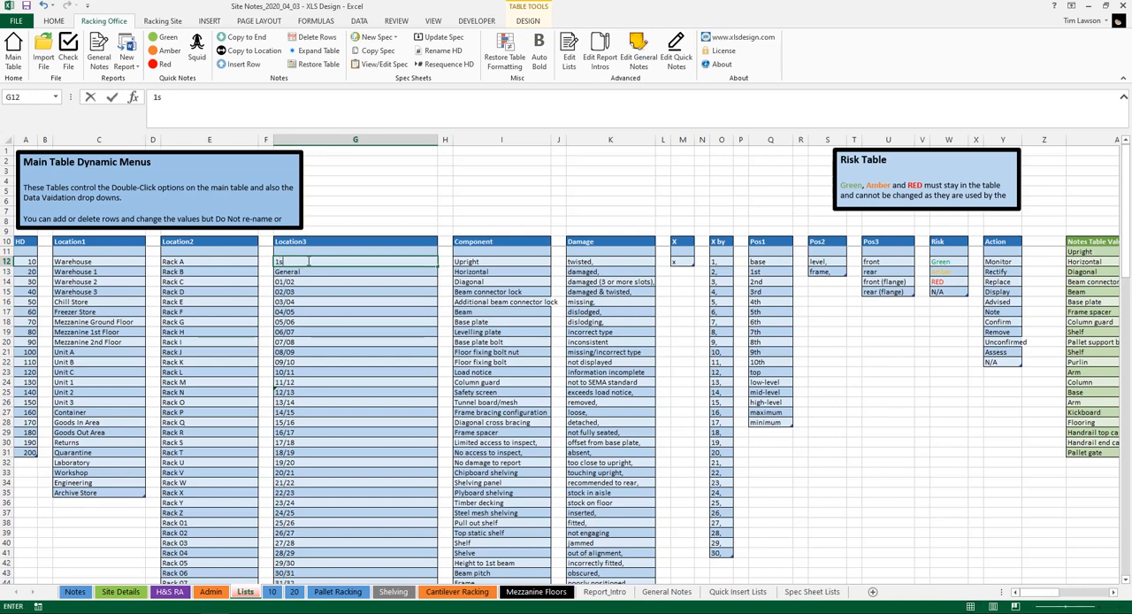
pyautogui.write('t Frame')
pyautogui.click(328, 272)
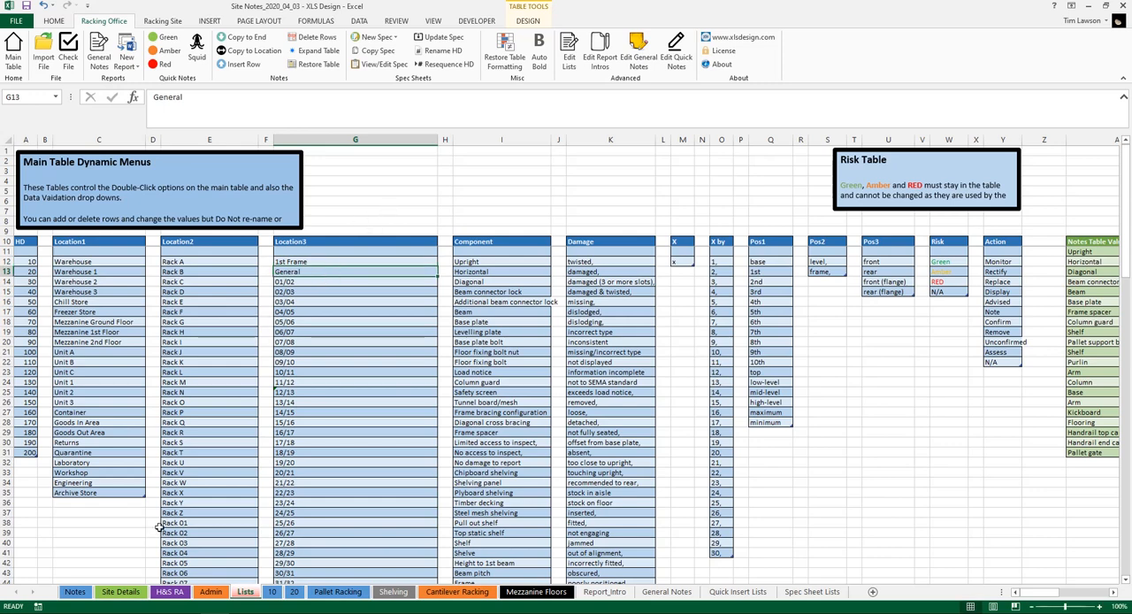
# Return to the main notes table, check the Loc3 pick list for the new 1st Frame entry and close it without choosing anything
pyautogui.click(13, 55)
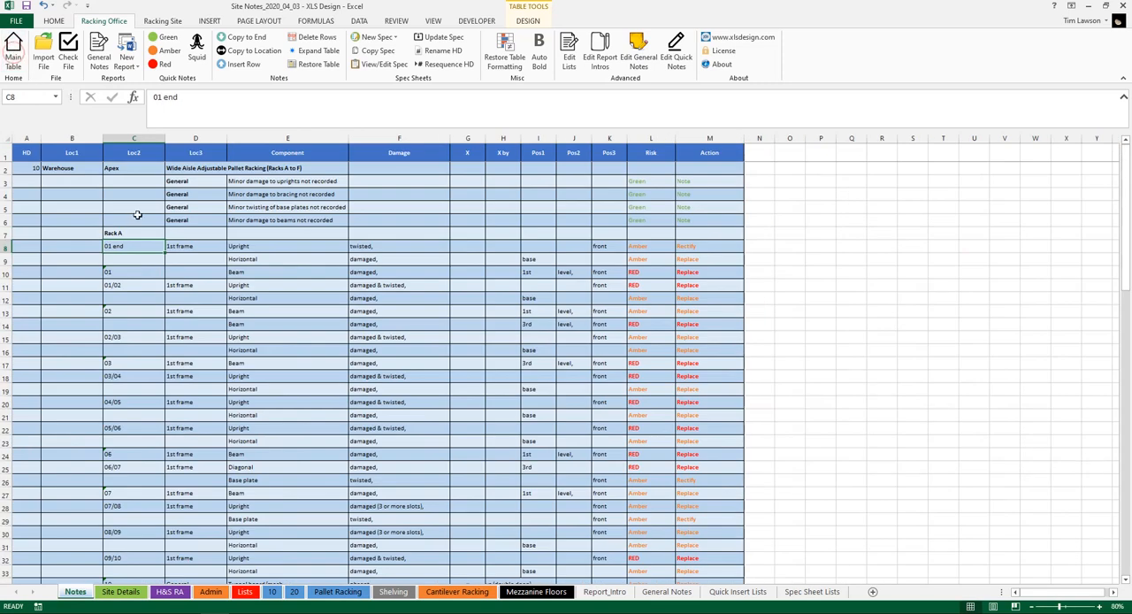
pyautogui.doubleClick(201, 258)
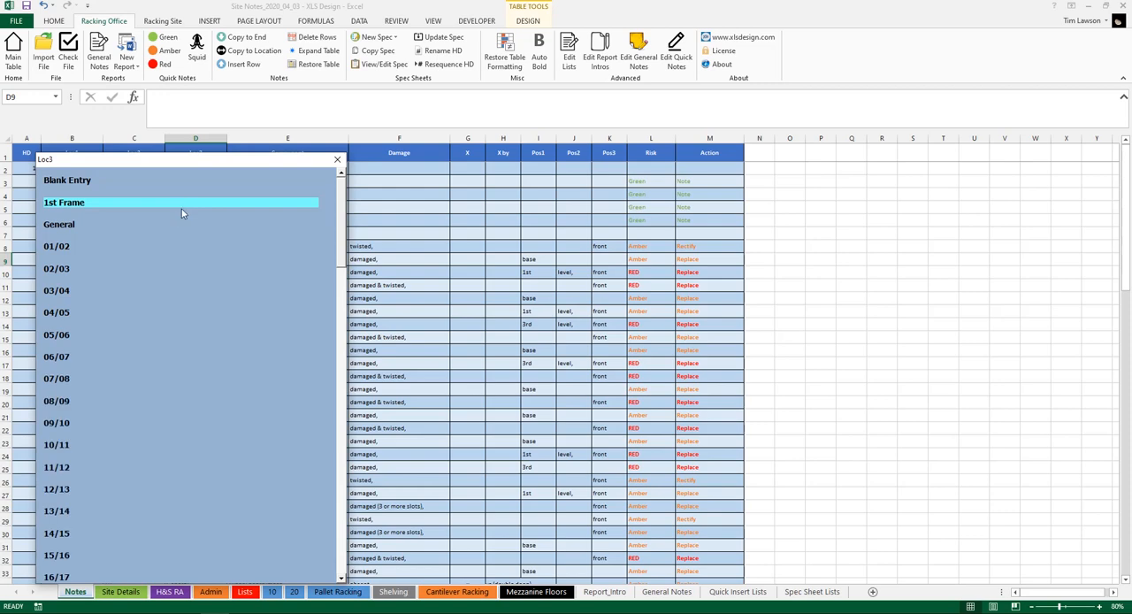
pyautogui.click(337, 160)
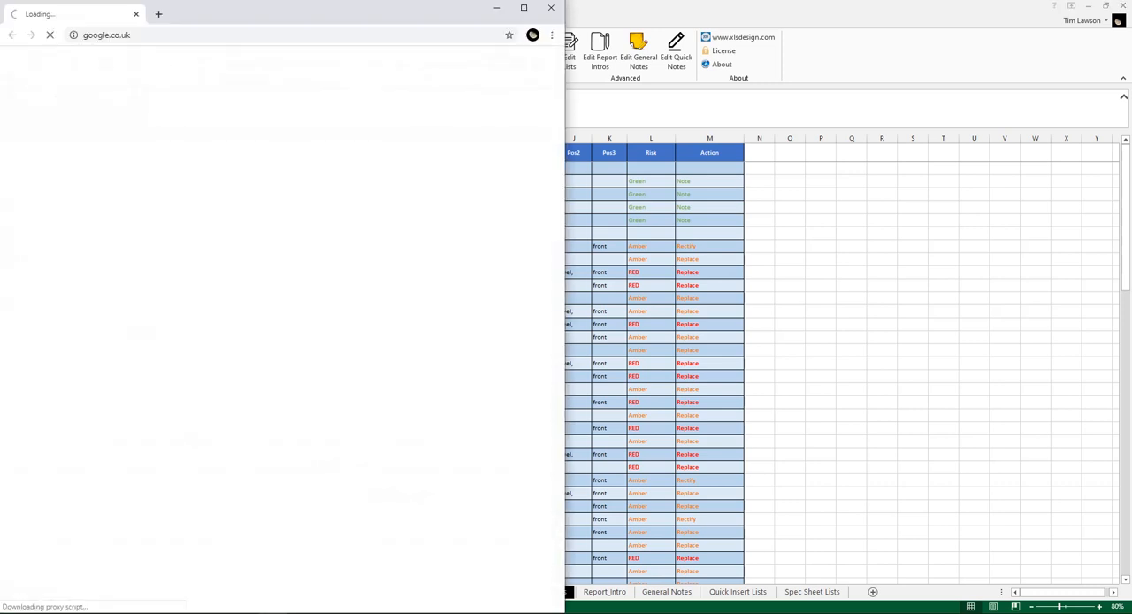
# Switch to the browser showing xlsdesign.com and tile its window side by side with the Site Notes workbook
pyautogui.moveTo(326, 3); pyautogui.dragTo(153, 24)
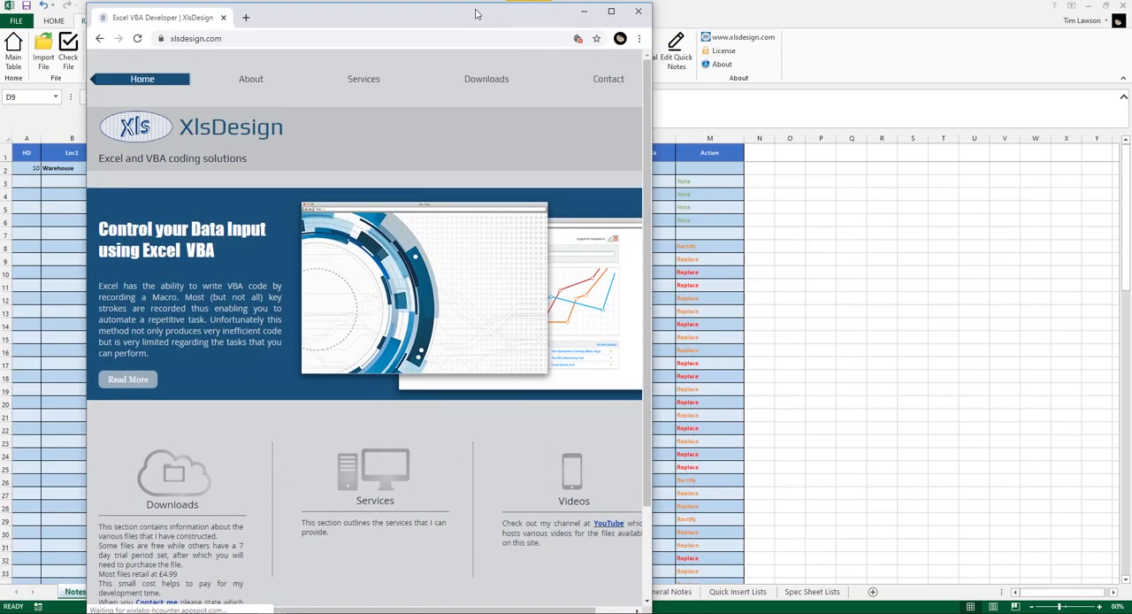
pyautogui.moveTo(478, 9); pyautogui.dragTo(1131, 1)
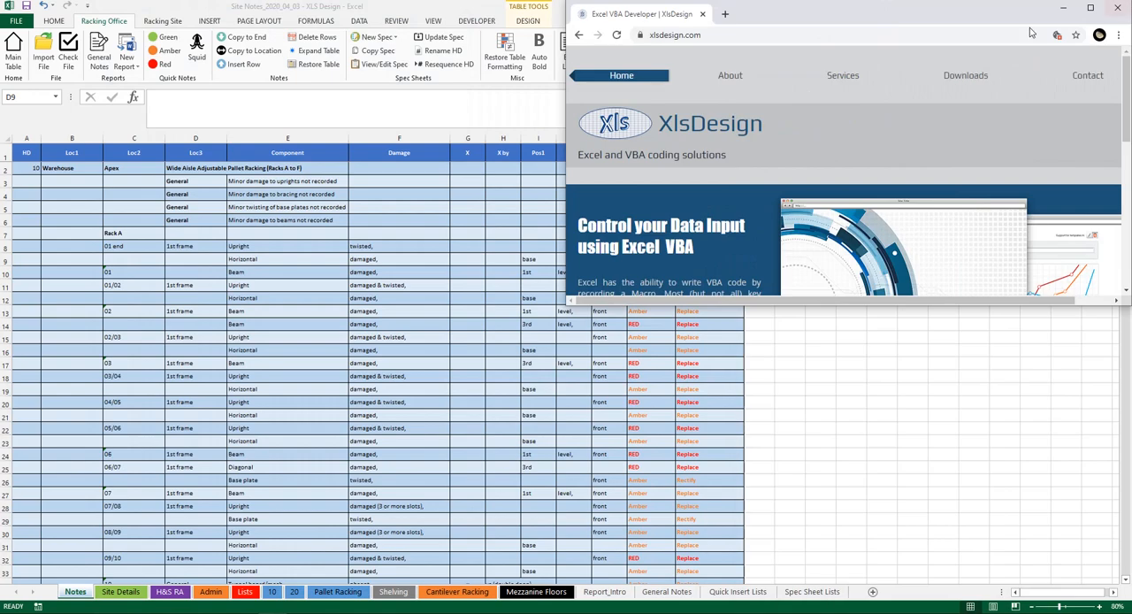
pyautogui.moveTo(931, 14); pyautogui.dragTo(1131, 106)
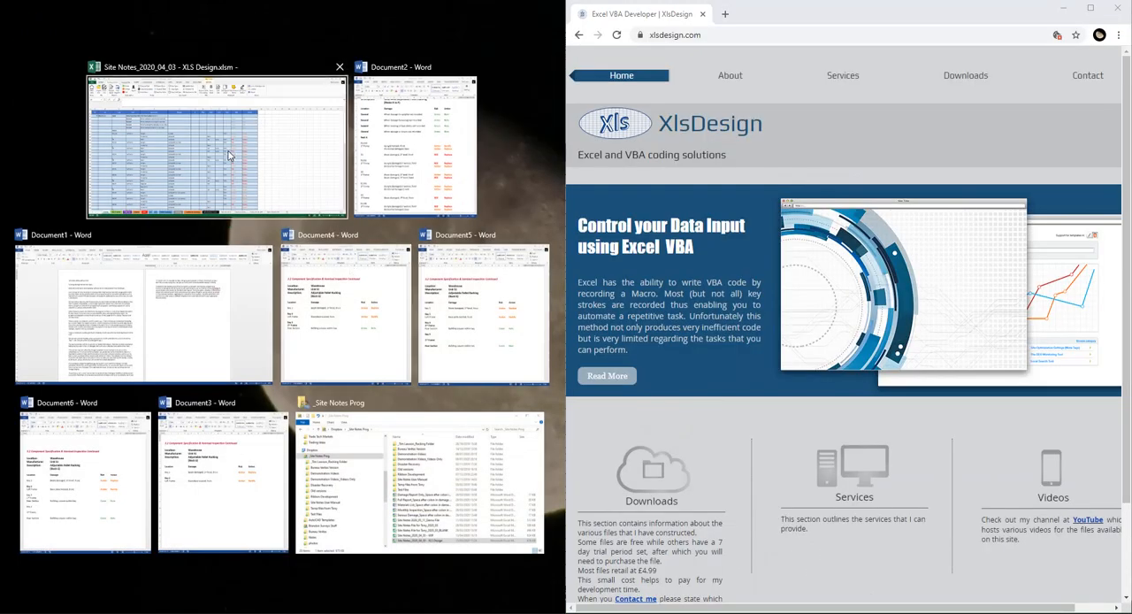
pyautogui.click(227, 151)
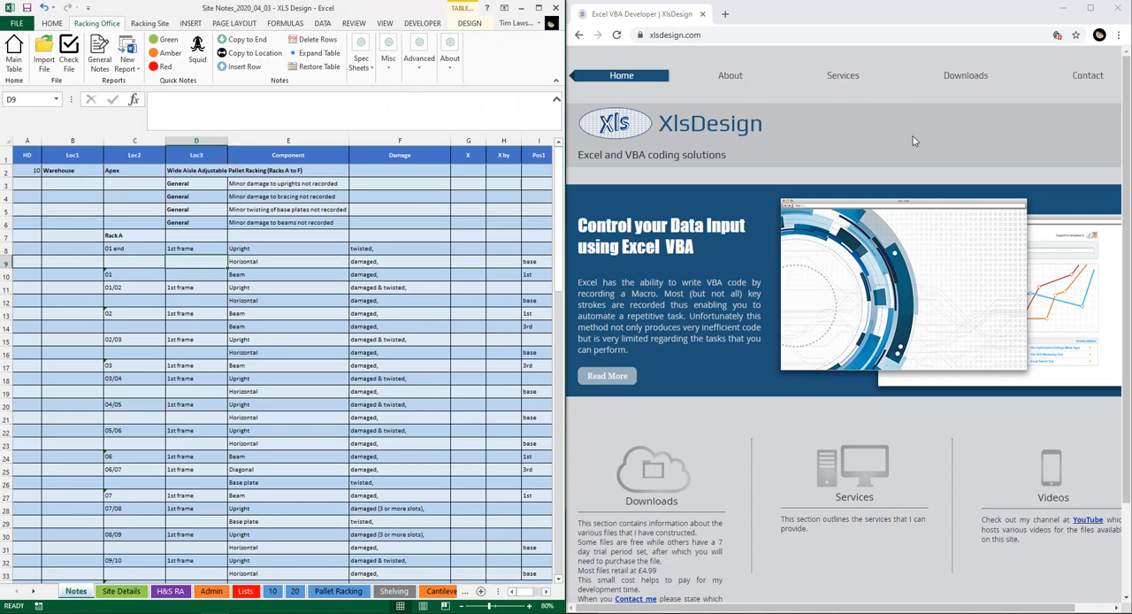